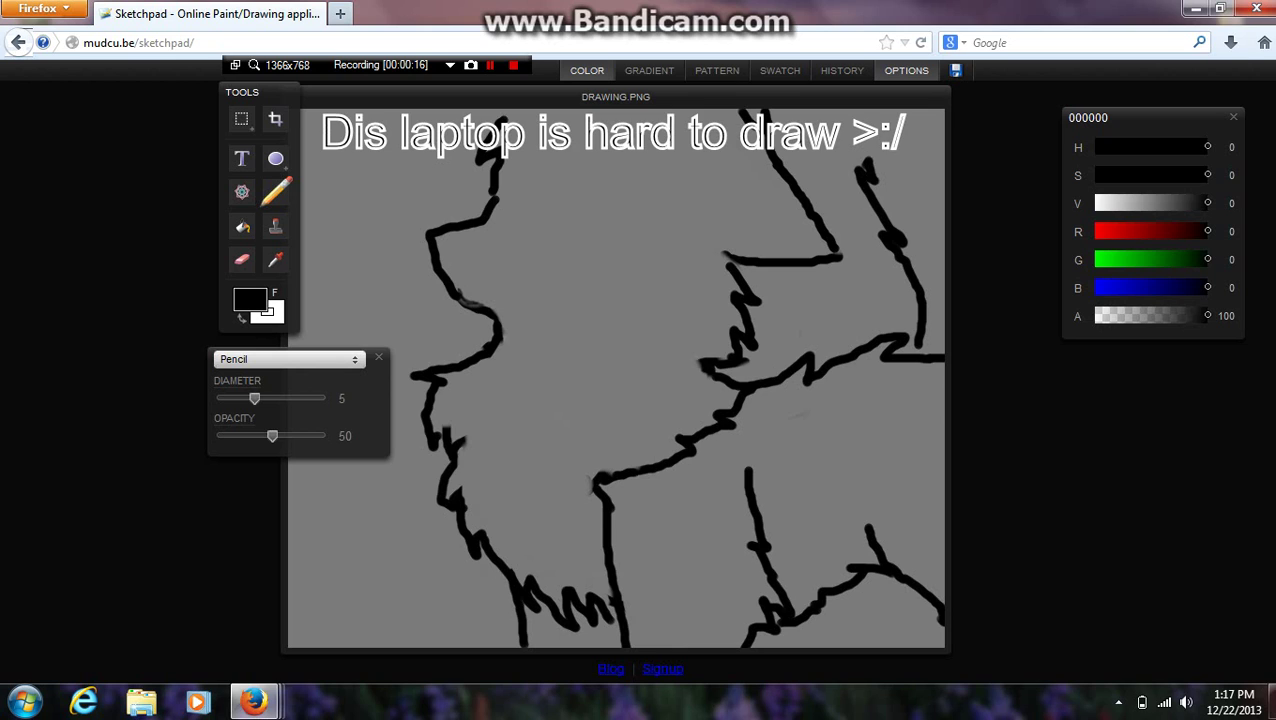
- Set the colour to white (FFFFFF) and paint a short Brush stroke just below the pointed notch of the left neck outline
left_click_drag(948, 122, 918, 112)
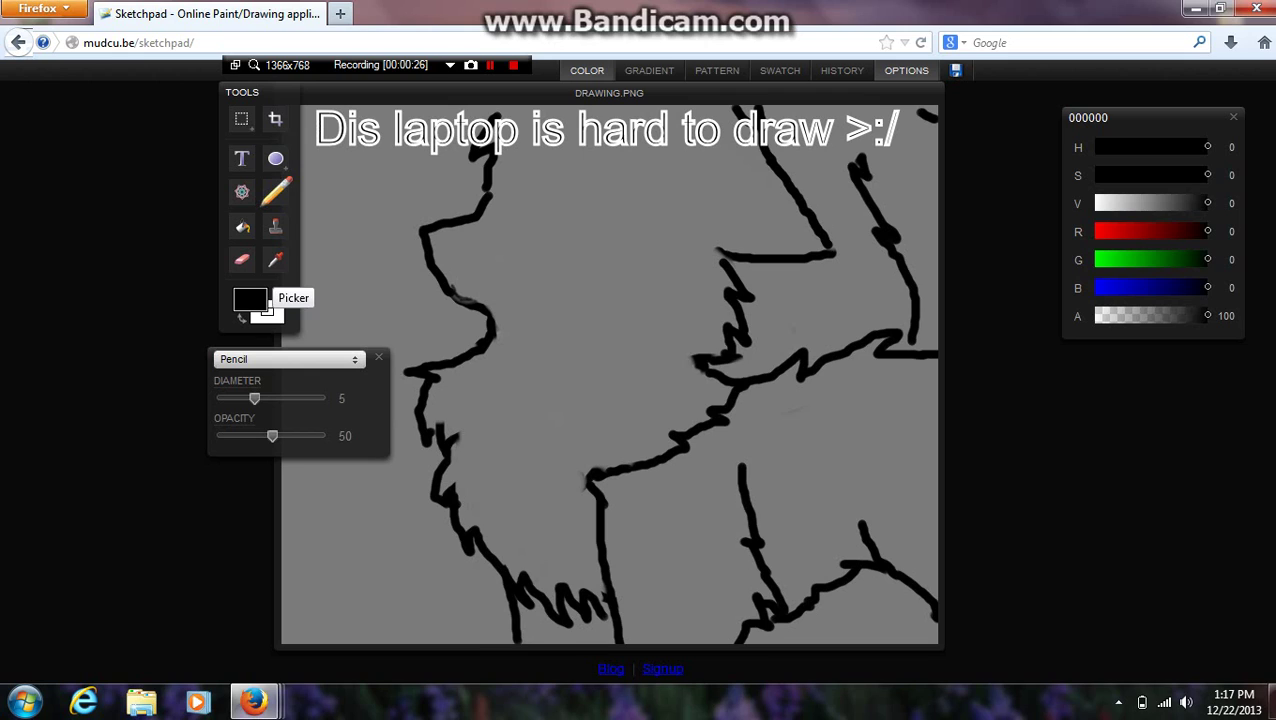
left_click(275, 262)
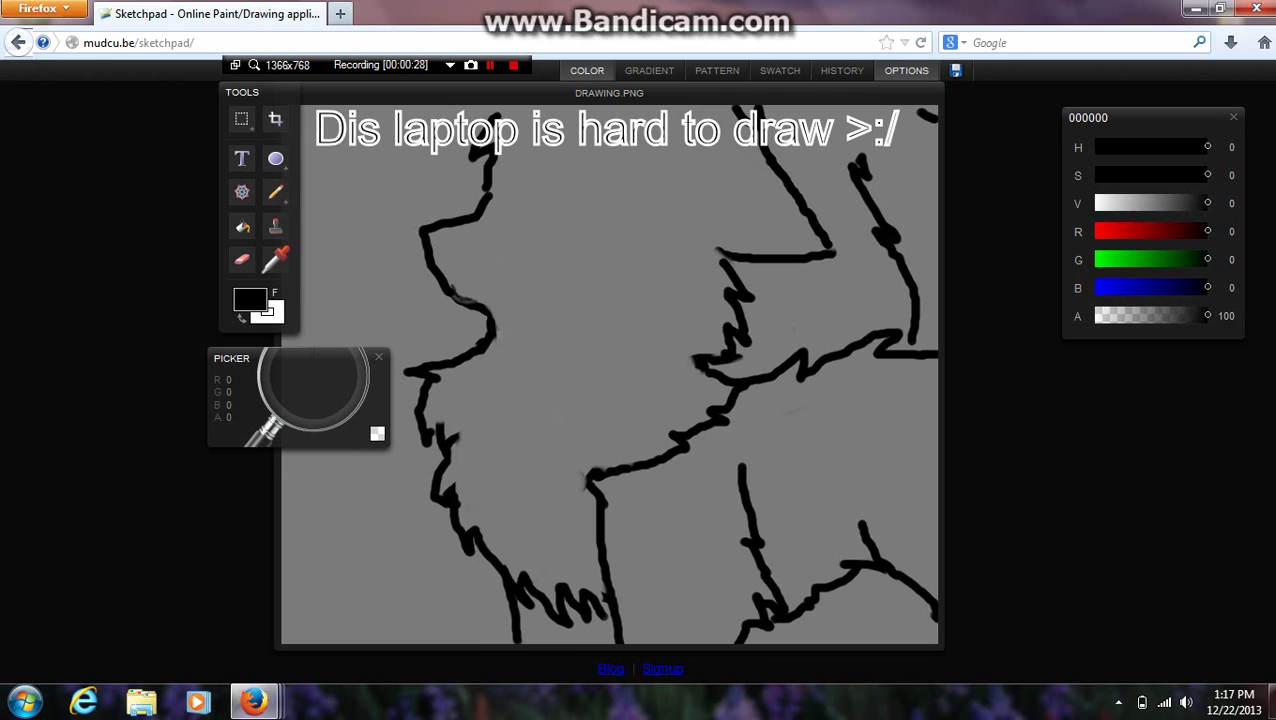
left_click(276, 191)
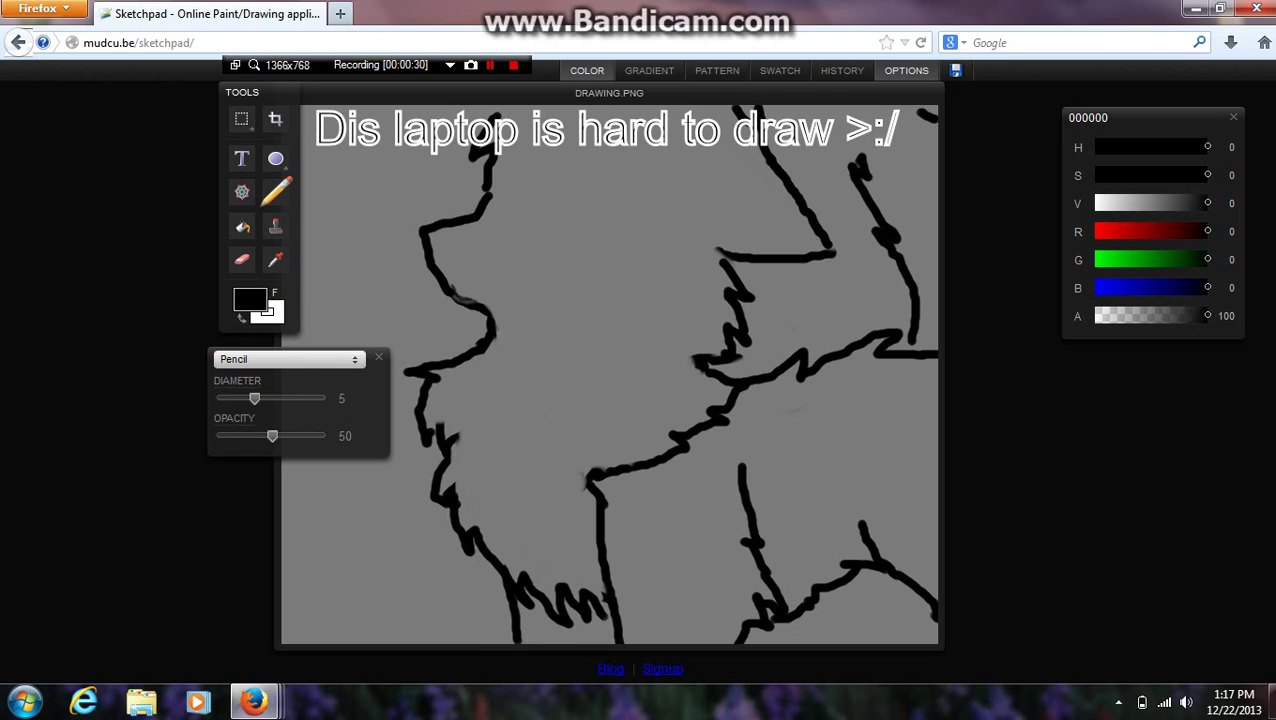
left_click(1096, 203)
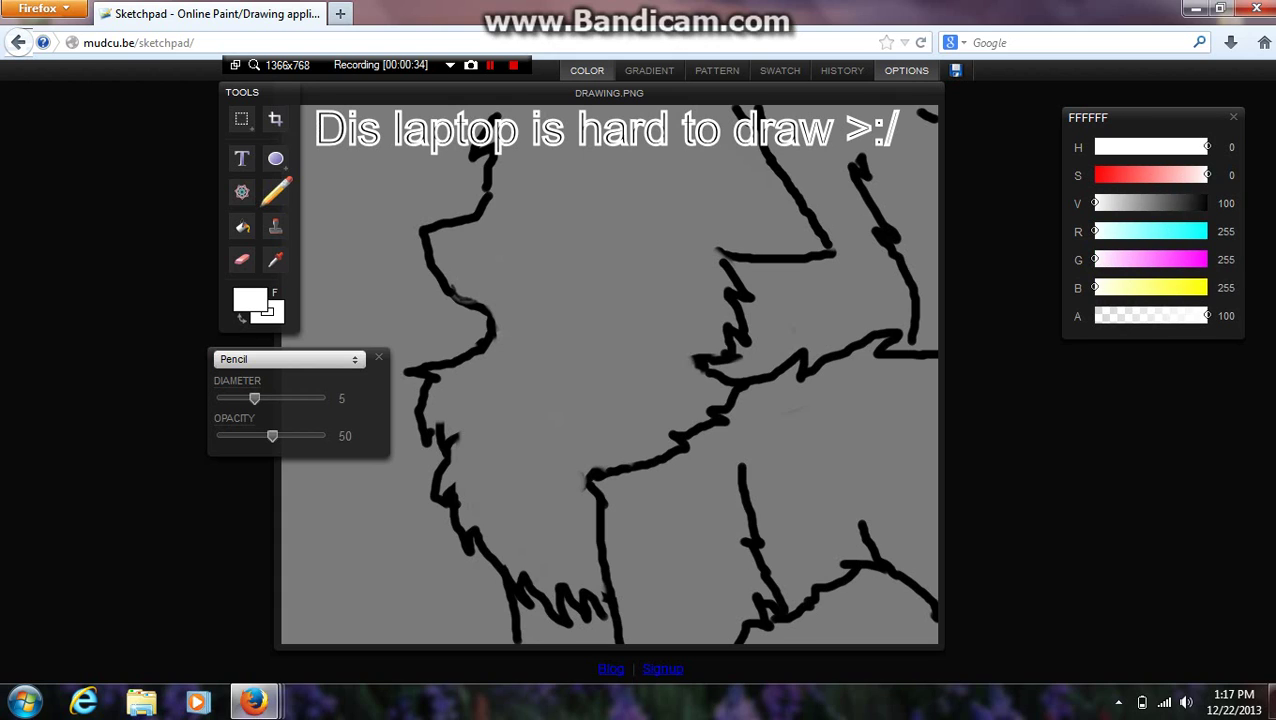
left_click(288, 359)
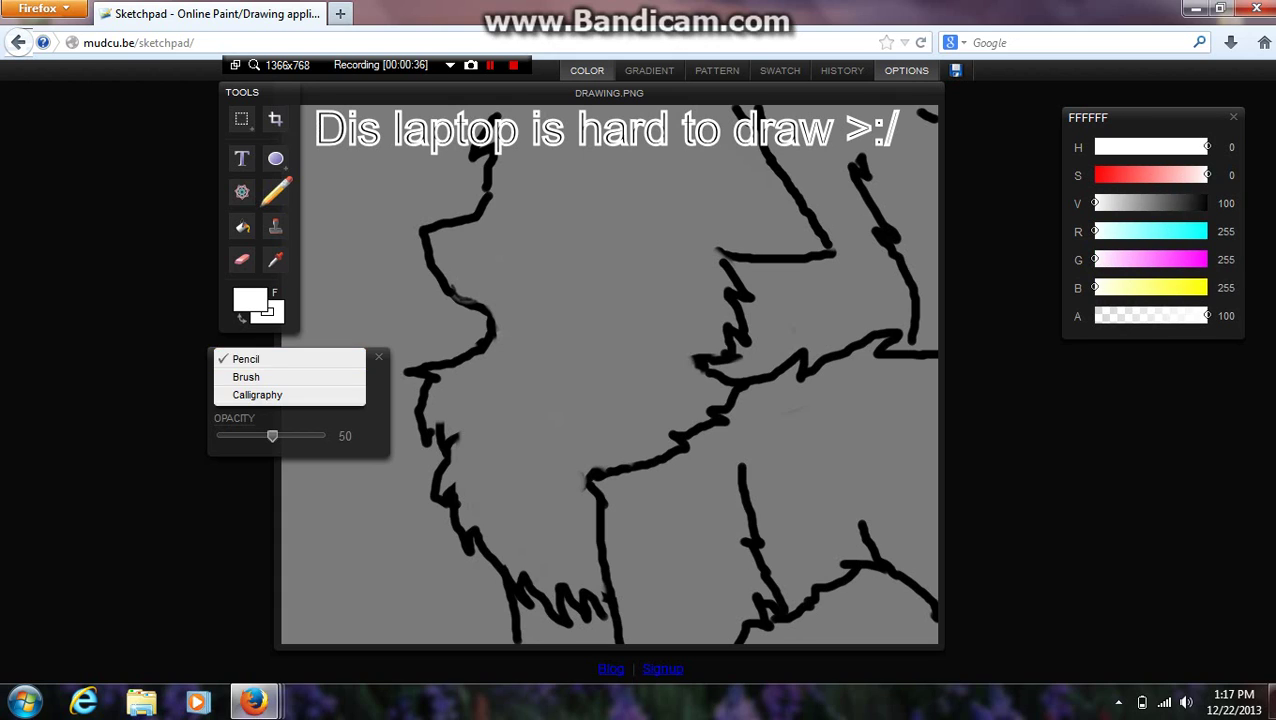
left_click(240, 376)
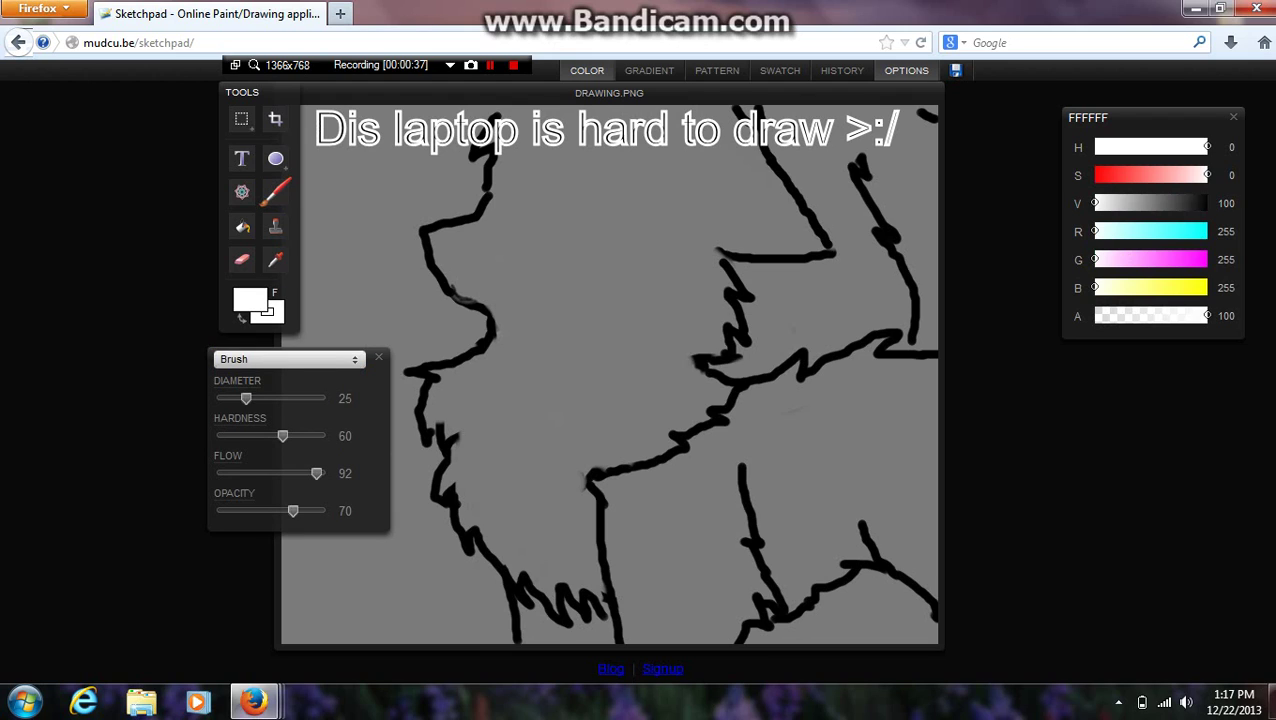
left_click_drag(490, 362, 445, 412)
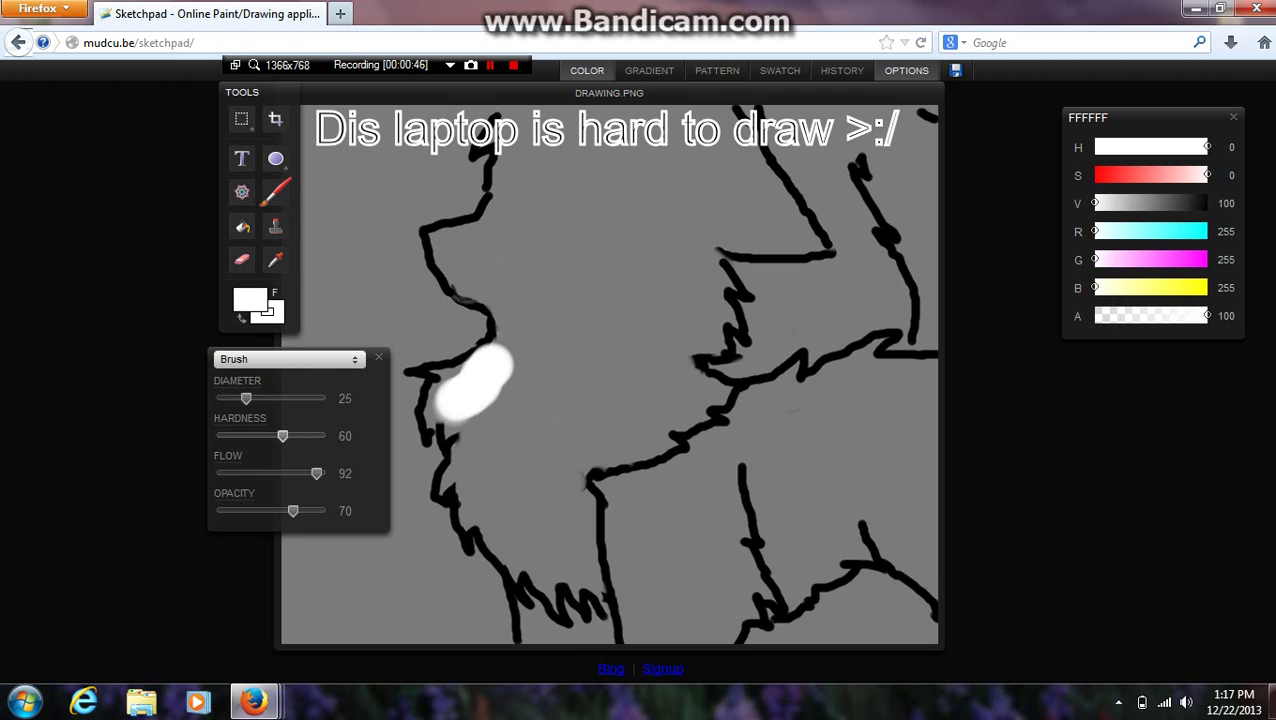
- Fill the small gaps between the white patch and the left neck outline with white Pencil strokes
left_click(289, 359)
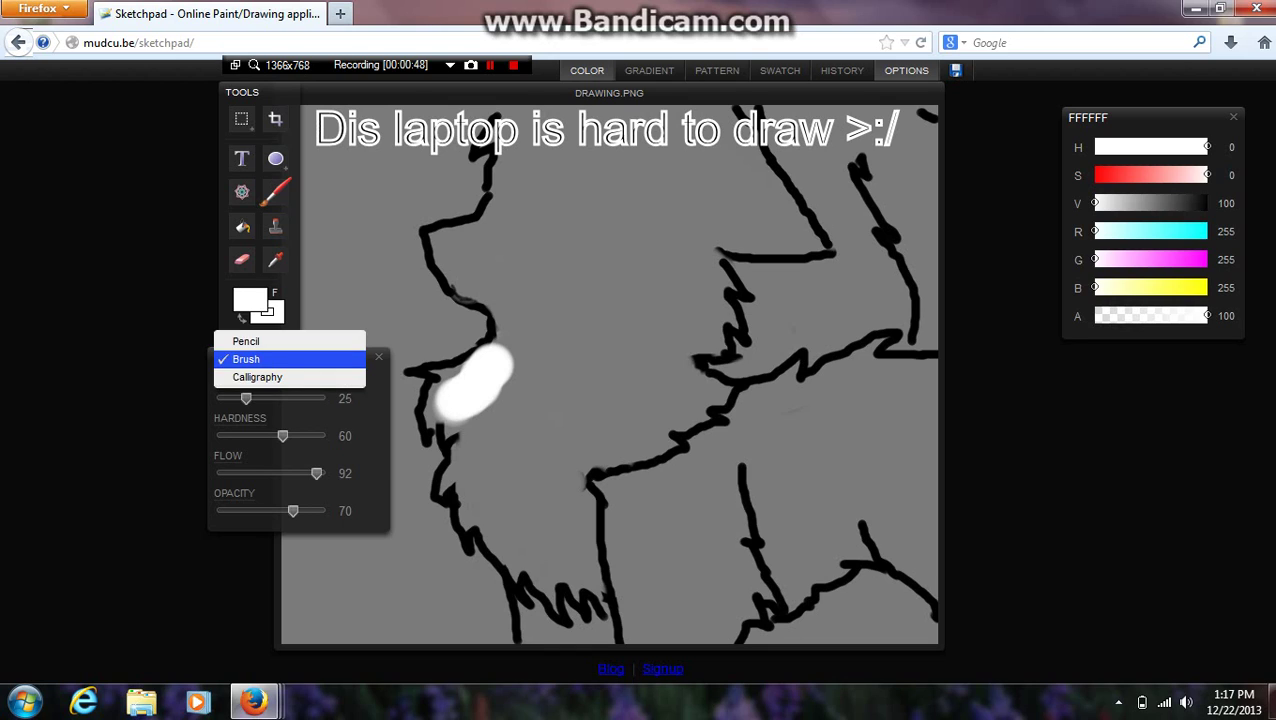
left_click(248, 341)
mouse_move(441, 410)
left_mouse_down()
mouse_move(441, 430)
mouse_move(455, 420)
left_mouse_up()
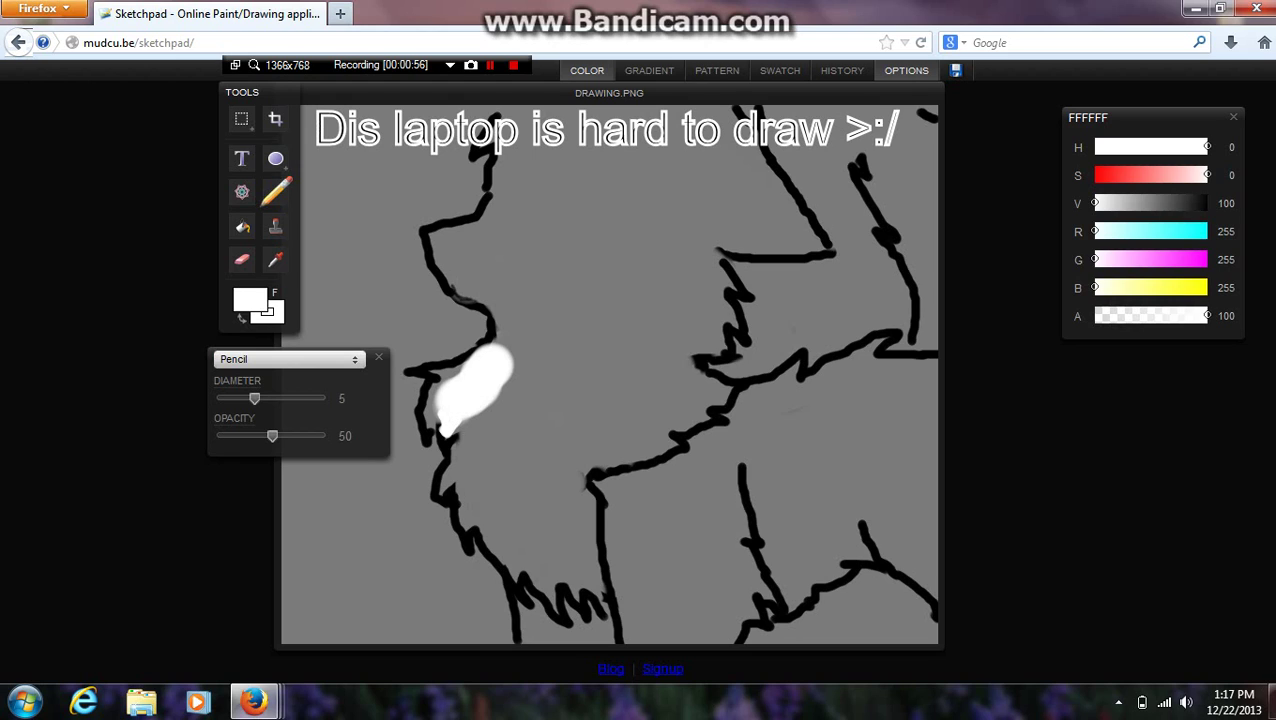
mouse_move(437, 388)
left_mouse_down()
mouse_move(428, 434)
mouse_move(437, 406)
mouse_move(426, 392)
mouse_move(442, 375)
mouse_move(429, 372)
mouse_move(457, 370)
mouse_move(445, 370)
left_mouse_up()
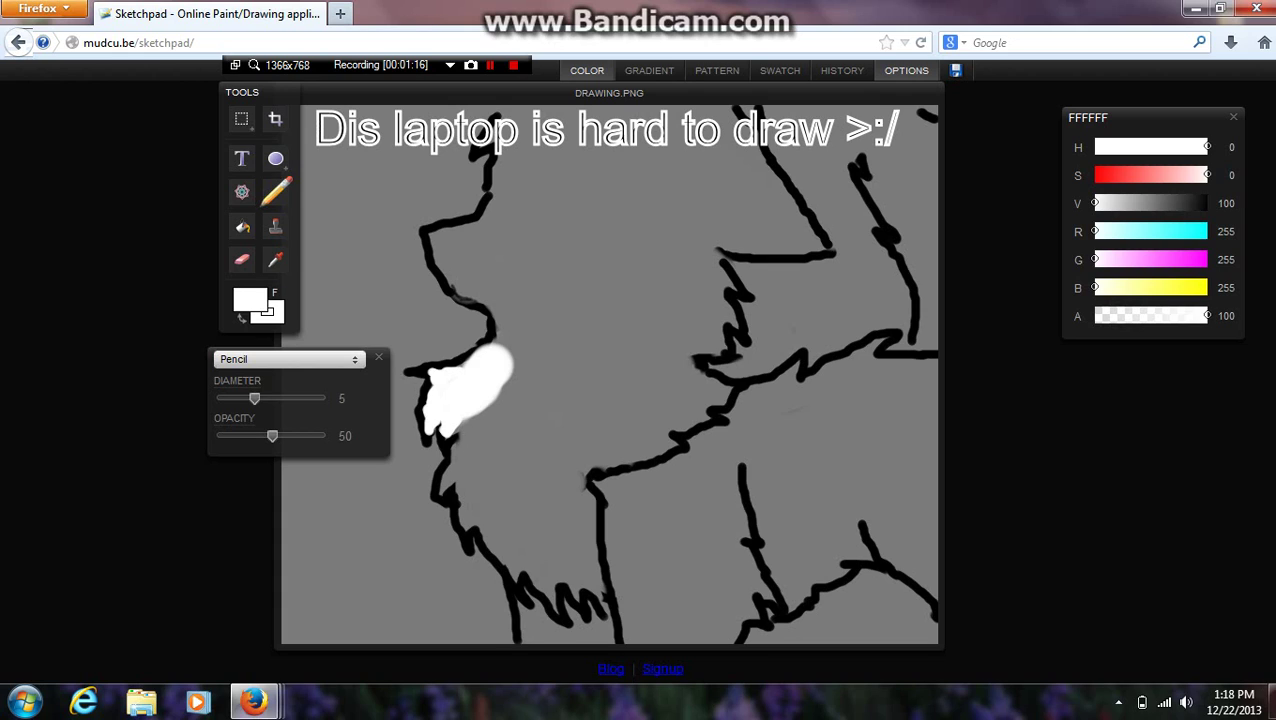
- Brush a wide white band from the left patch across the neck towards the right jagged outline
left_click(289, 359)
left_click(270, 377)
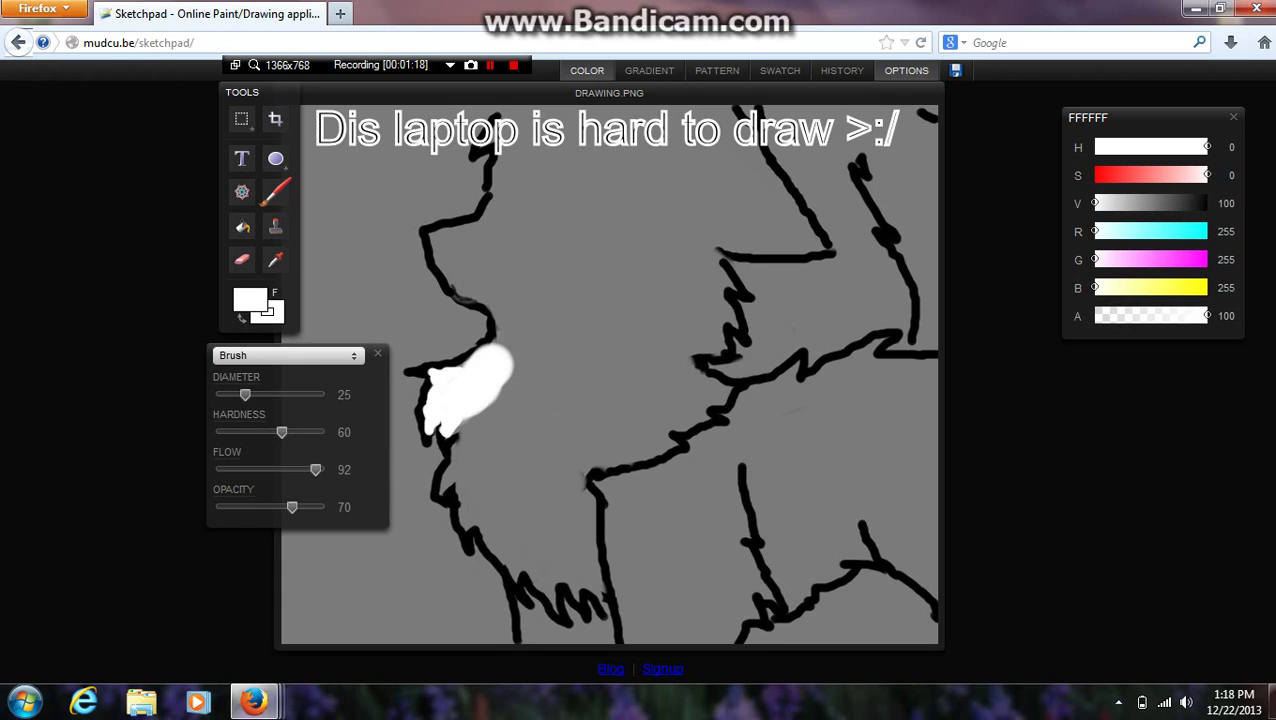
mouse_move(490, 367)
left_mouse_down()
mouse_move(580, 397)
mouse_move(542, 346)
mouse_move(503, 329)
left_mouse_up()
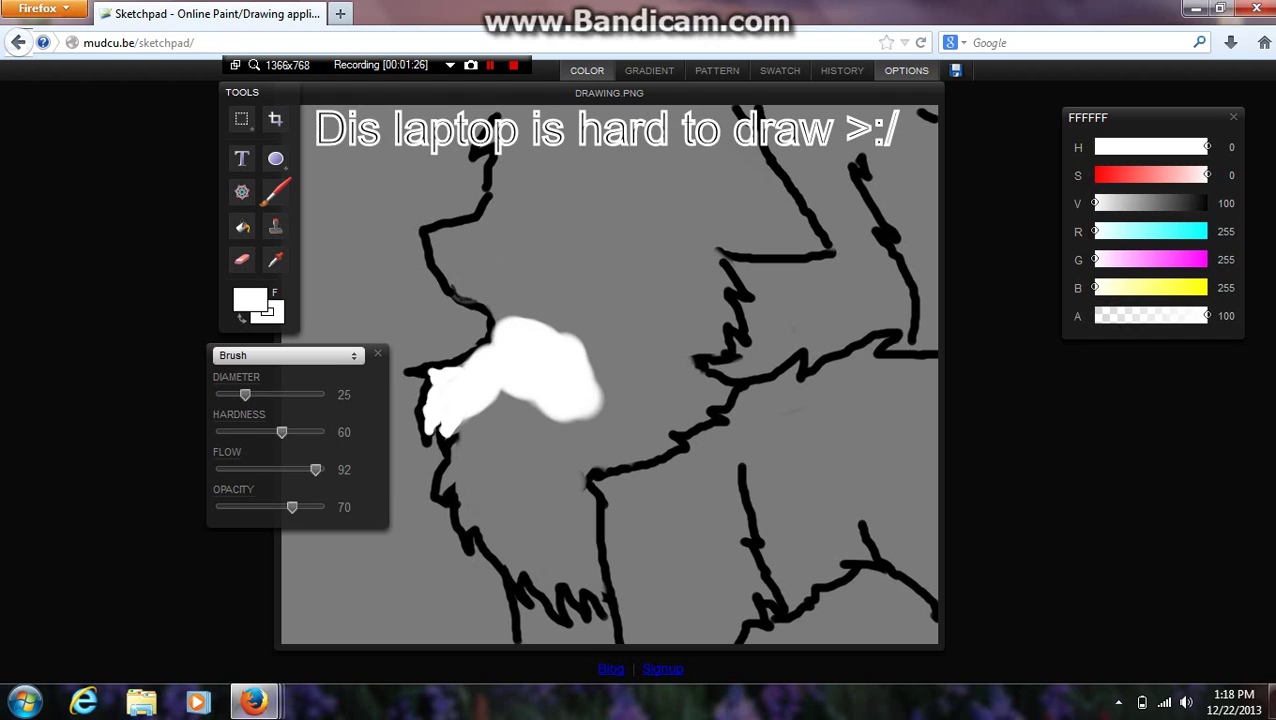
mouse_move(585, 402)
left_mouse_down()
mouse_move(605, 425)
mouse_move(610, 395)
mouse_move(622, 412)
mouse_move(701, 397)
left_mouse_up()
- Extend the white band's upper edge, right tip and lower edge to the black outline with the Pencil
left_click(288, 355)
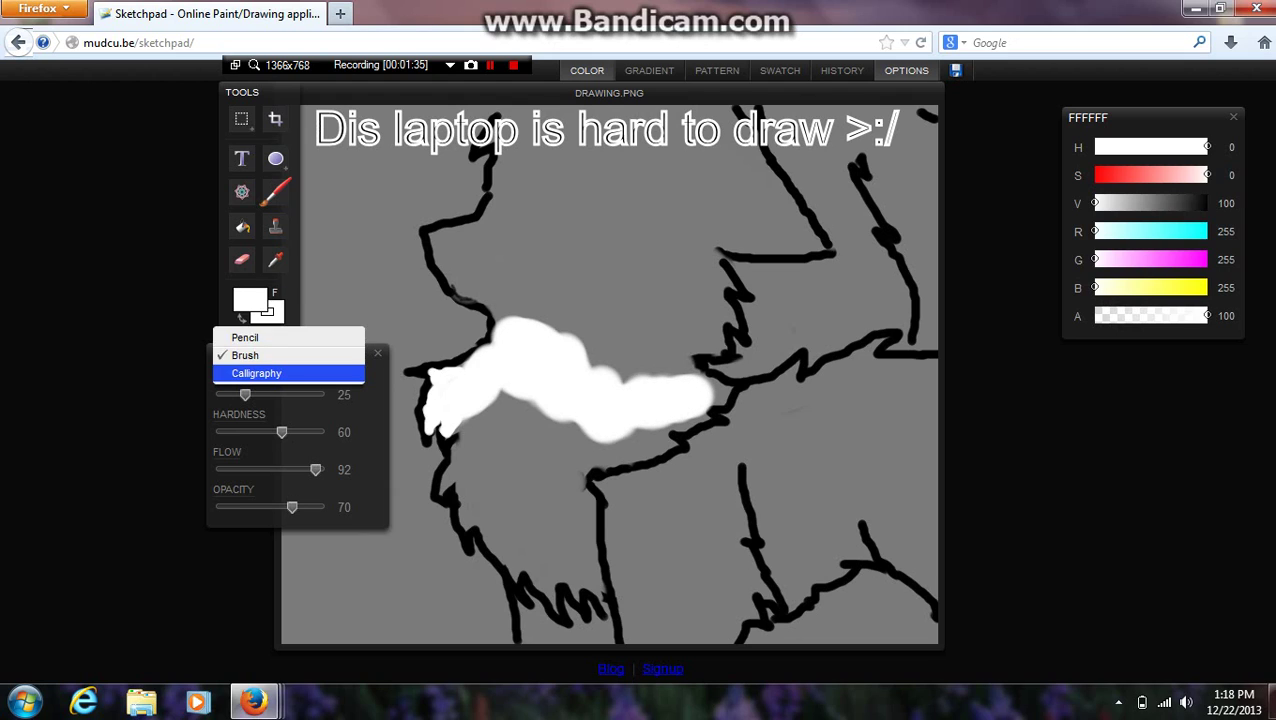
left_click(245, 336)
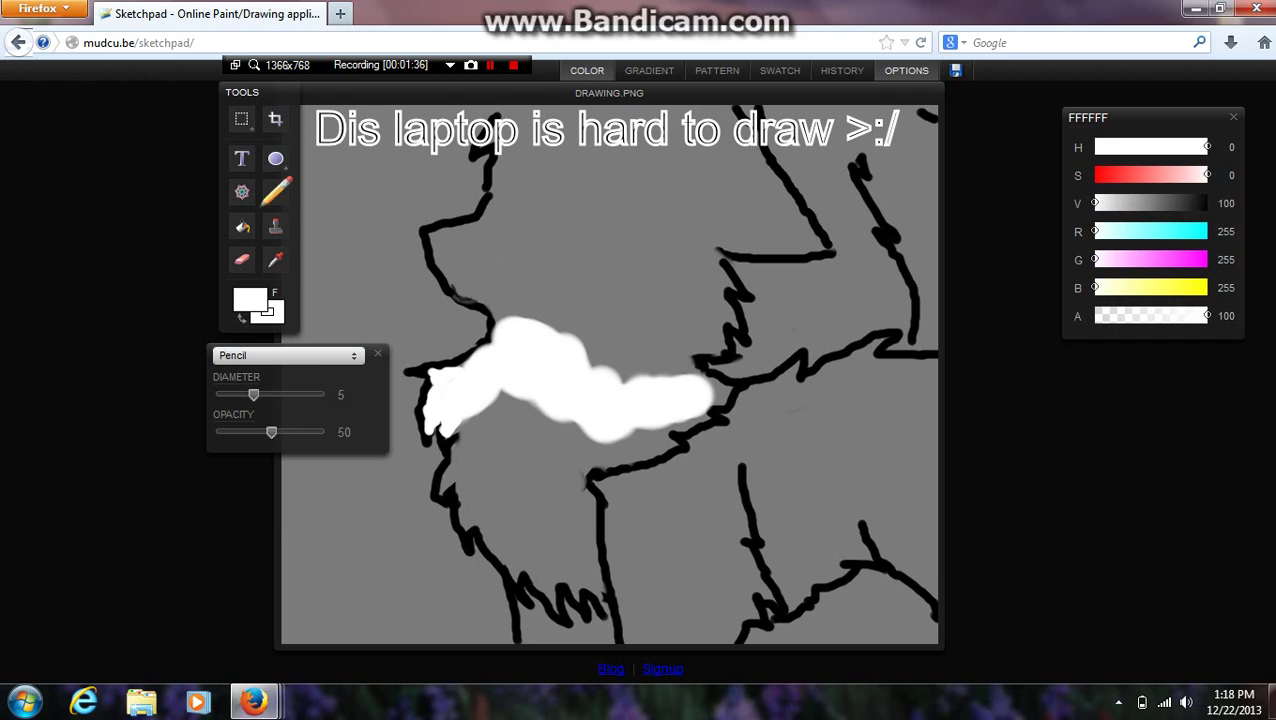
mouse_move(590, 362)
left_mouse_down()
mouse_move(580, 334)
mouse_move(625, 378)
mouse_move(626, 350)
mouse_move(604, 353)
mouse_move(646, 353)
mouse_move(657, 367)
mouse_move(690, 356)
mouse_move(701, 372)
mouse_move(668, 375)
left_mouse_up()
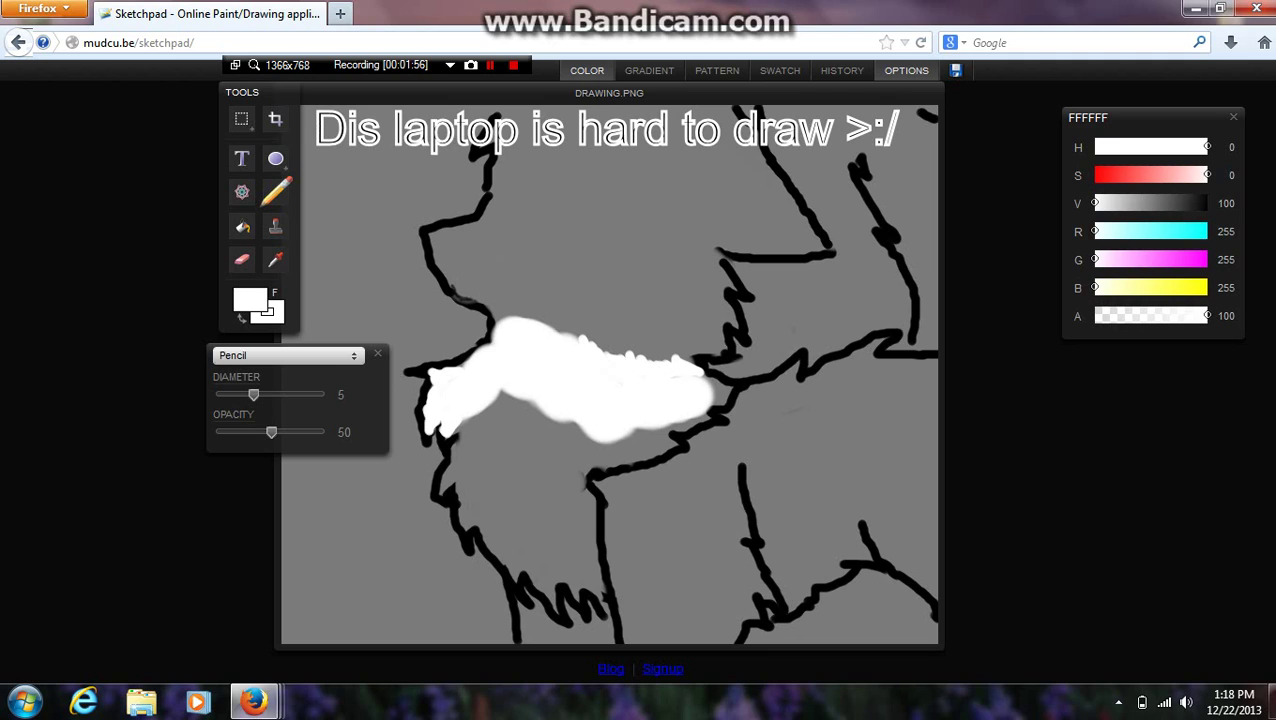
mouse_move(713, 398)
left_mouse_down()
mouse_move(707, 382)
mouse_move(740, 388)
mouse_move(710, 405)
mouse_move(728, 398)
mouse_move(704, 372)
left_mouse_up()
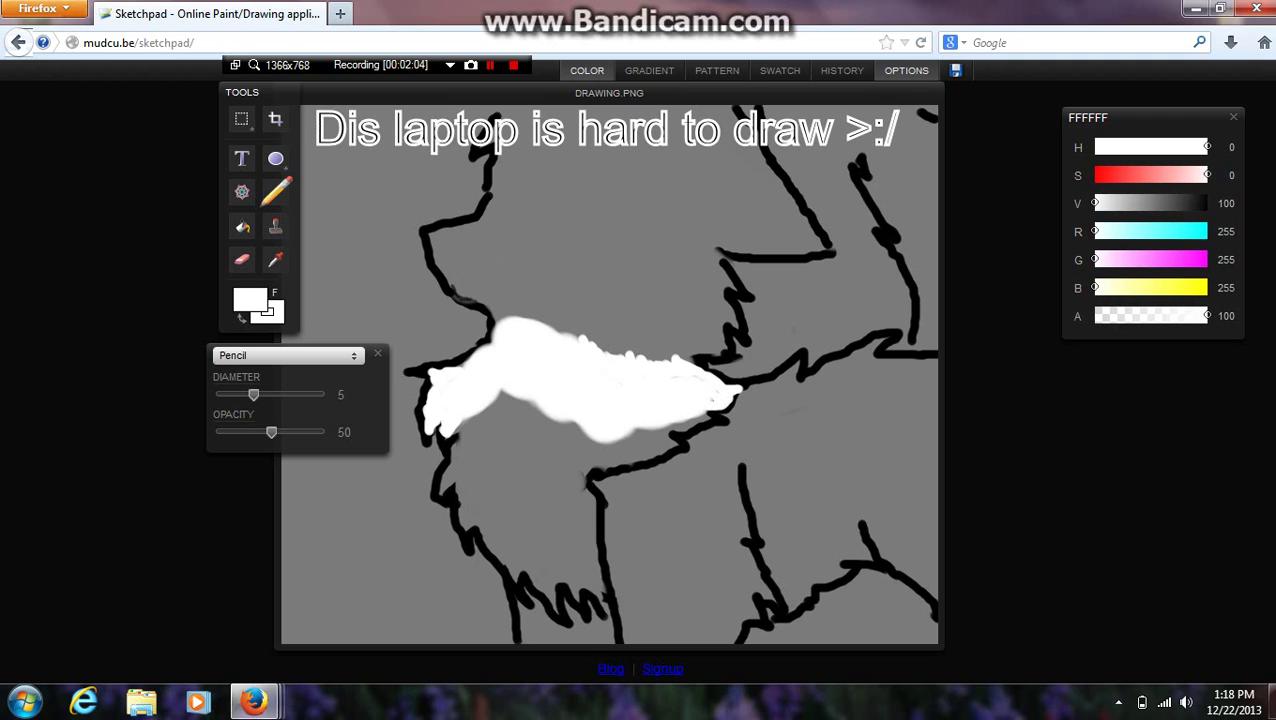
mouse_move(656, 426)
left_mouse_down()
mouse_move(682, 434)
mouse_move(716, 412)
mouse_move(675, 427)
left_mouse_up()
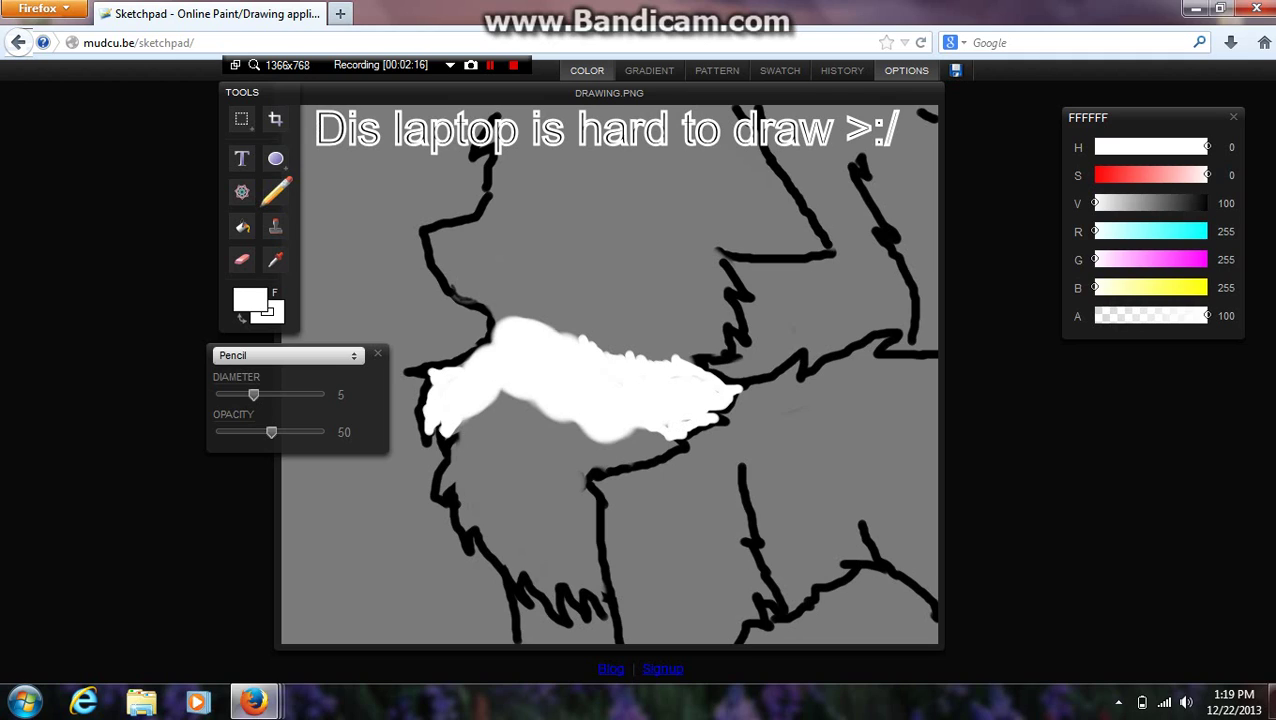
mouse_move(558, 422)
left_mouse_down()
mouse_move(616, 472)
mouse_move(612, 449)
mouse_move(628, 438)
left_mouse_up()
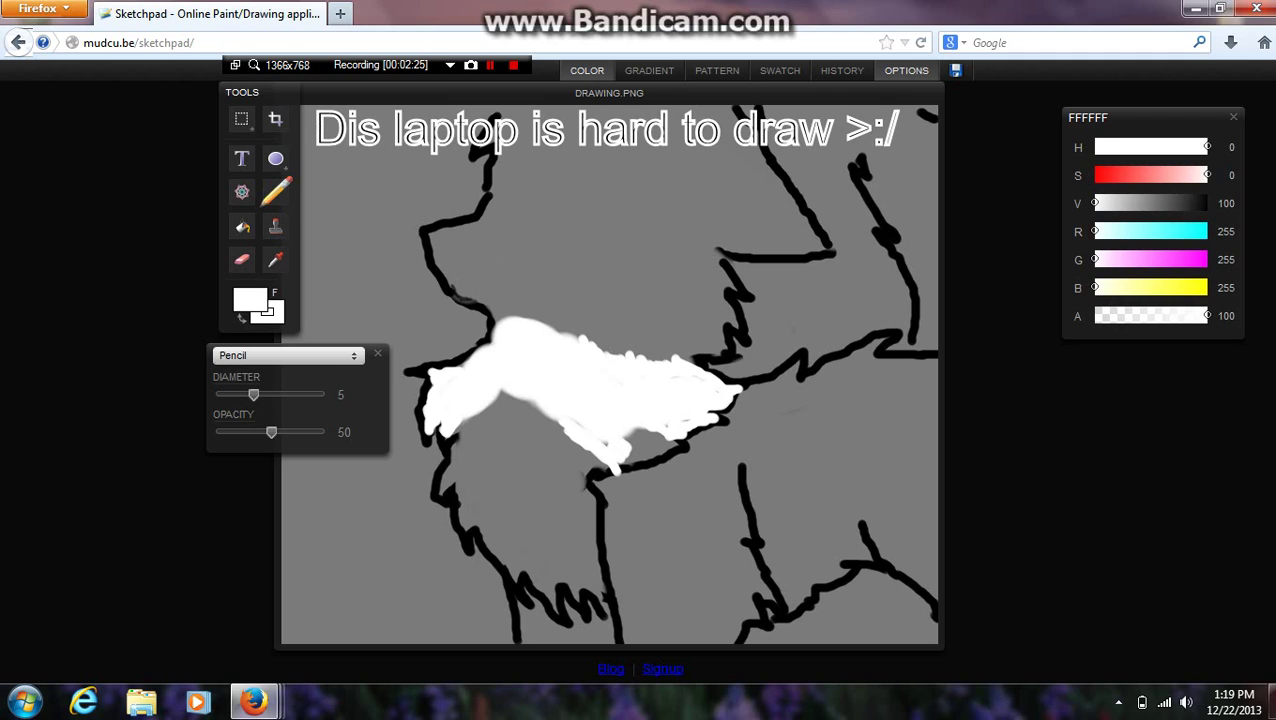
mouse_move(650, 437)
left_mouse_down()
mouse_move(602, 441)
mouse_move(660, 435)
mouse_move(632, 446)
mouse_move(664, 441)
mouse_move(630, 463)
mouse_move(675, 443)
mouse_move(635, 455)
mouse_move(645, 451)
left_mouse_up()
- Fill the chest area below the band with white, starting with Pencil strokes and covering the rest with the Brush
mouse_move(543, 414)
left_mouse_down()
mouse_move(502, 392)
mouse_move(508, 489)
mouse_move(516, 414)
mouse_move(538, 475)
mouse_move(524, 418)
mouse_move(530, 494)
mouse_move(518, 445)
mouse_move(512, 472)
mouse_move(536, 506)
mouse_move(546, 490)
mouse_move(570, 506)
mouse_move(572, 486)
left_mouse_up()
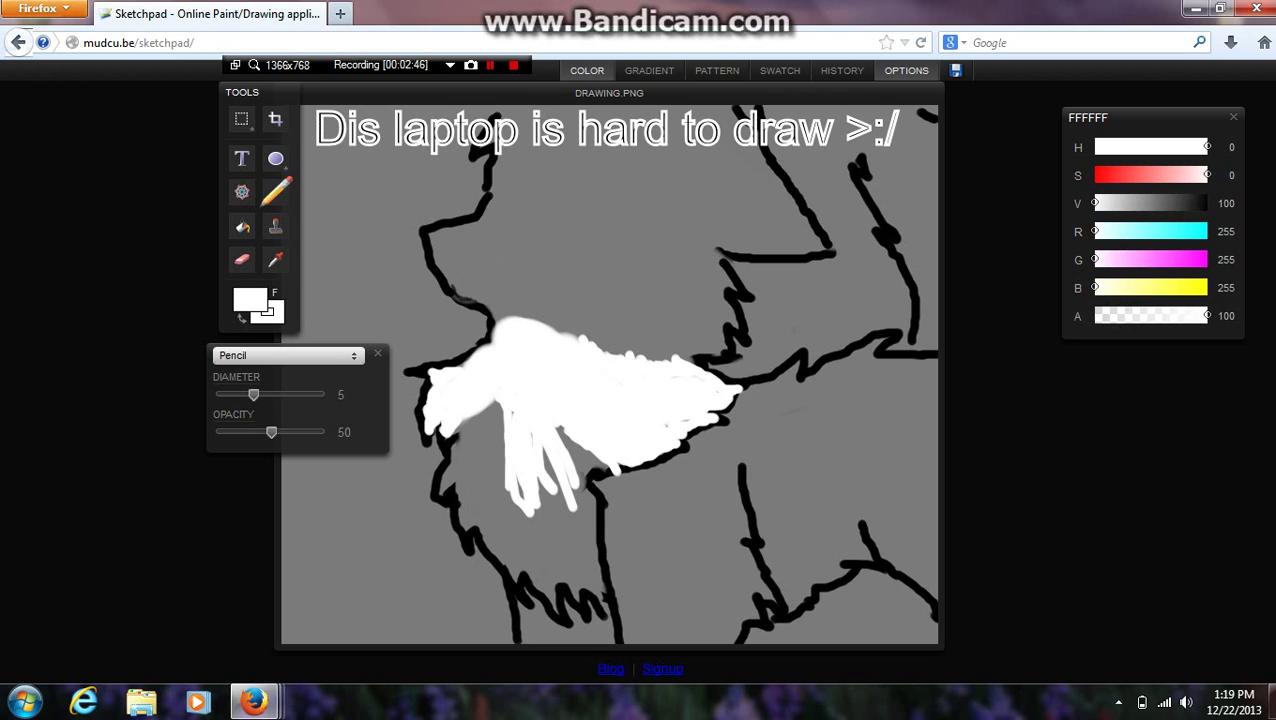
left_click(288, 356)
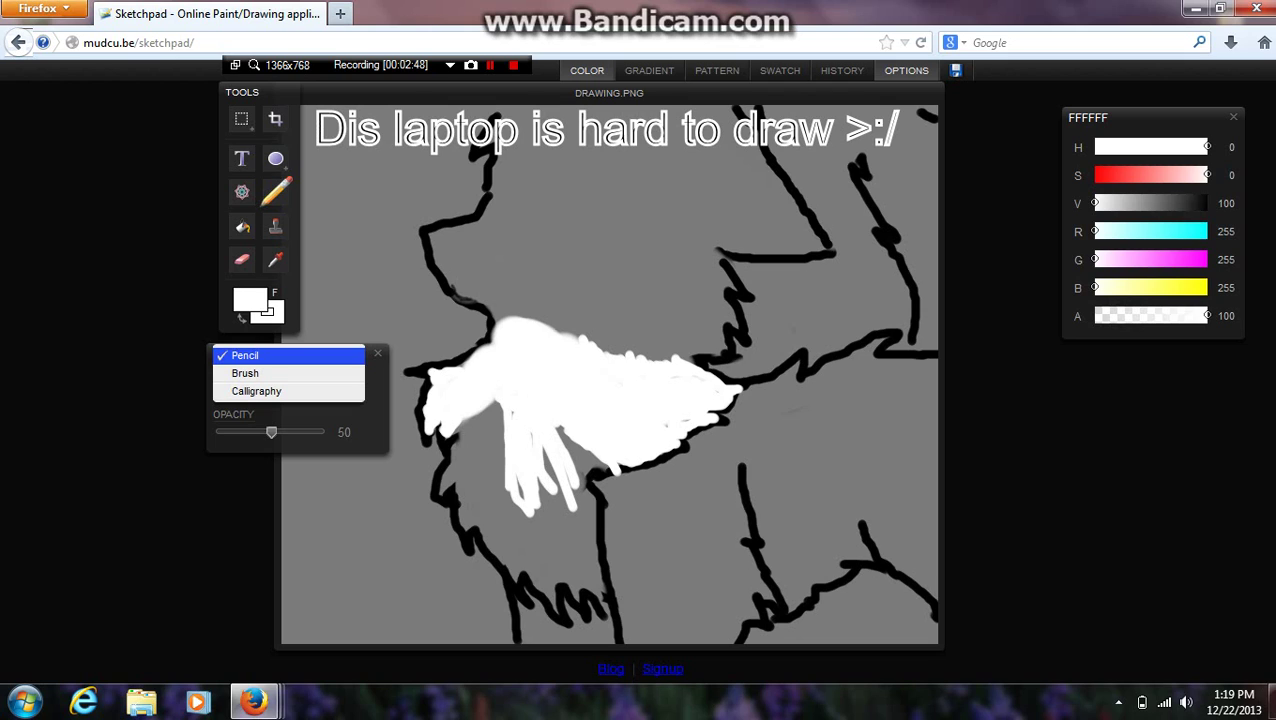
left_click(245, 373)
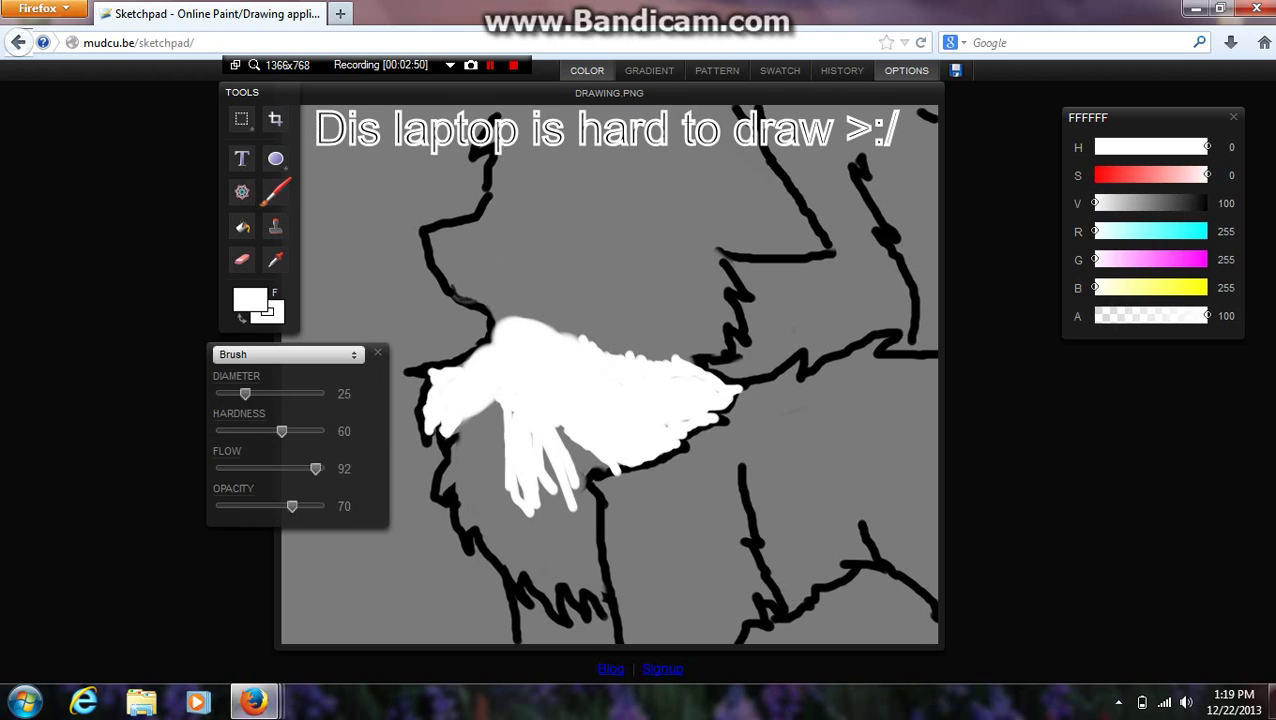
mouse_move(498, 402)
left_mouse_down()
mouse_move(499, 446)
mouse_move(545, 530)
mouse_move(549, 450)
mouse_move(590, 462)
mouse_move(556, 545)
mouse_move(470, 470)
mouse_move(488, 402)
mouse_move(462, 455)
mouse_move(492, 512)
left_mouse_up()
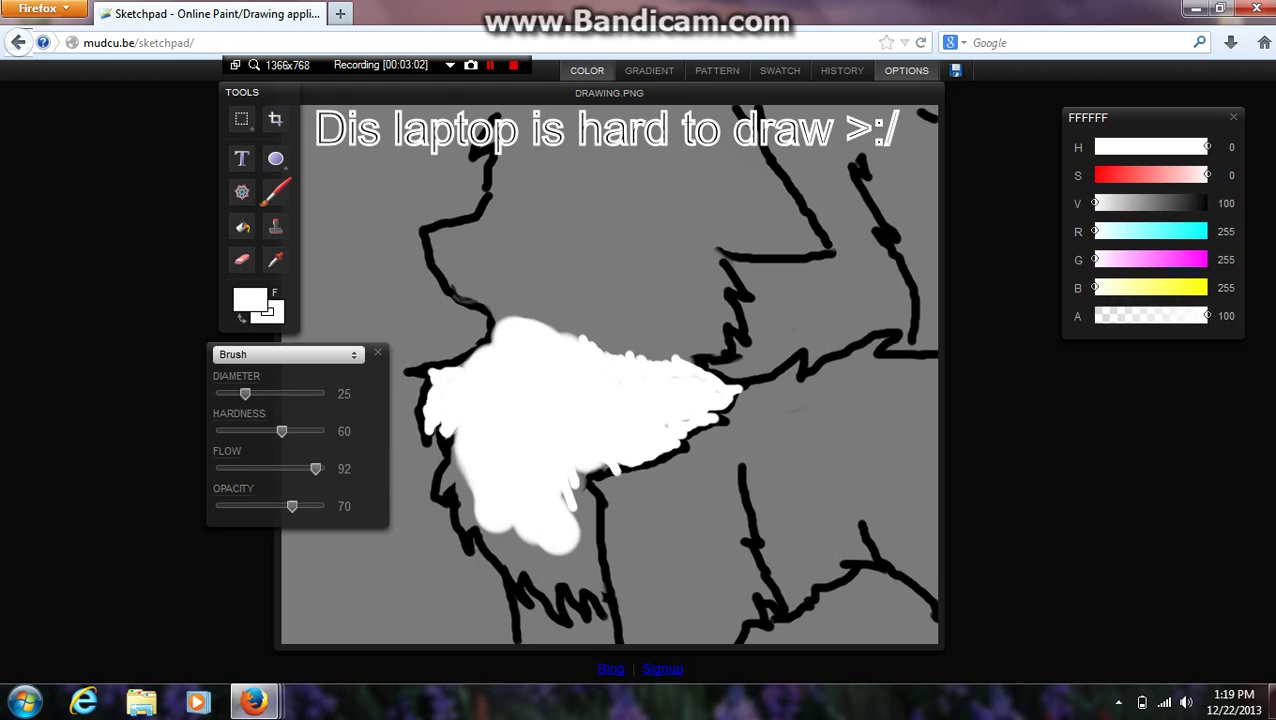
mouse_move(500, 512)
left_mouse_down()
mouse_move(566, 567)
mouse_move(591, 472)
left_mouse_up()
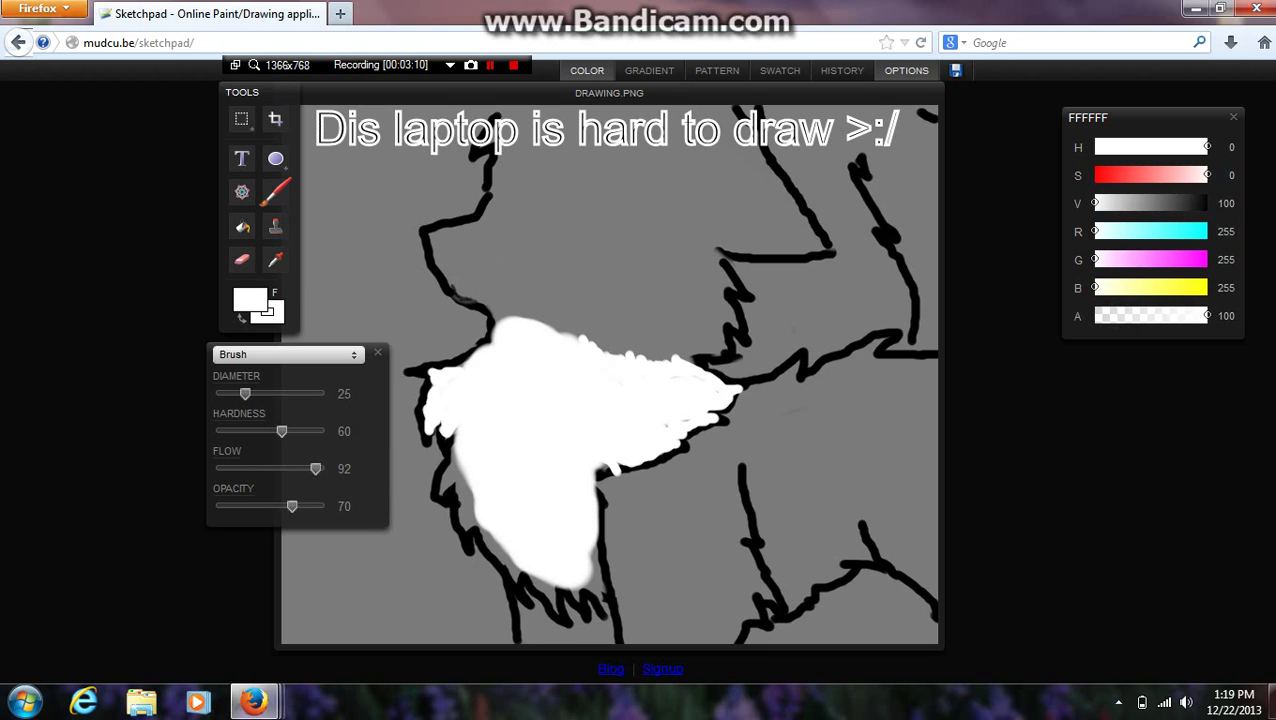
- Fill the chest's jagged left edge, right edge and bottom fur tips with white Pencil strokes
left_click(288, 354)
left_click(247, 336)
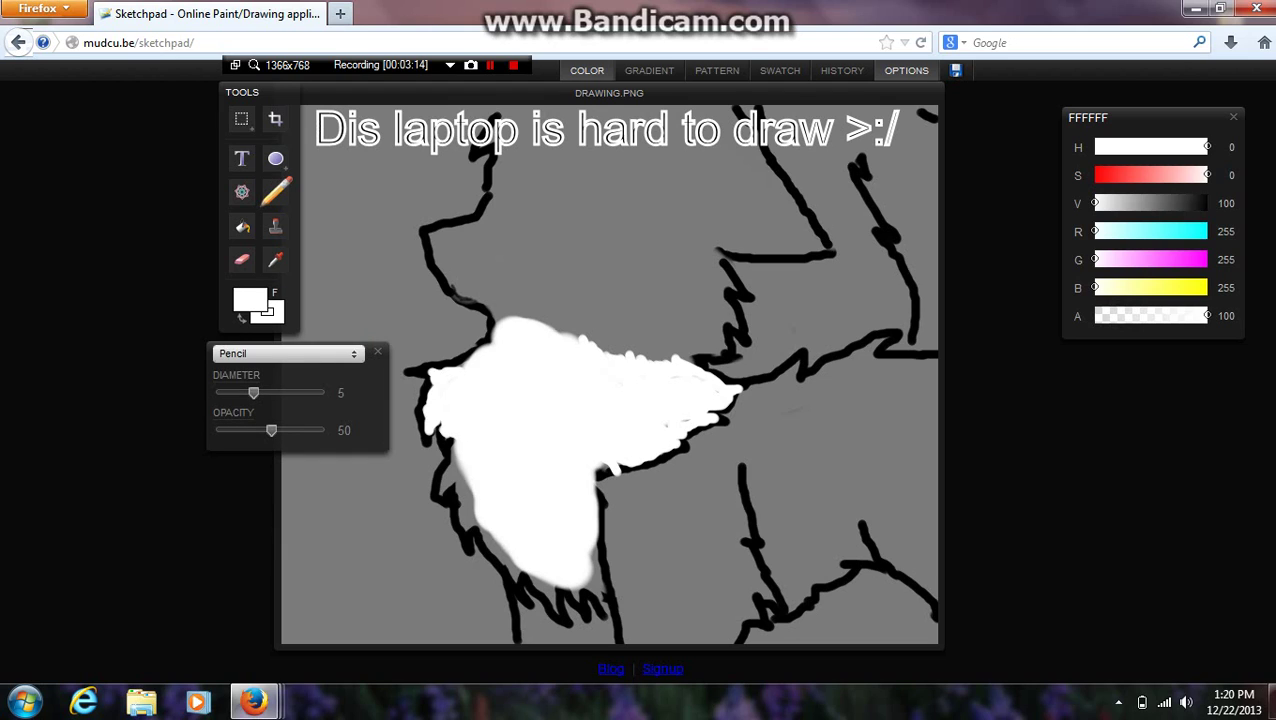
mouse_move(464, 472)
left_mouse_down()
mouse_move(469, 528)
mouse_move(450, 438)
mouse_move(444, 494)
left_mouse_up()
mouse_move(487, 539)
left_mouse_down()
mouse_move(478, 529)
mouse_move(497, 552)
mouse_move(473, 528)
mouse_move(519, 572)
mouse_move(506, 574)
left_mouse_up()
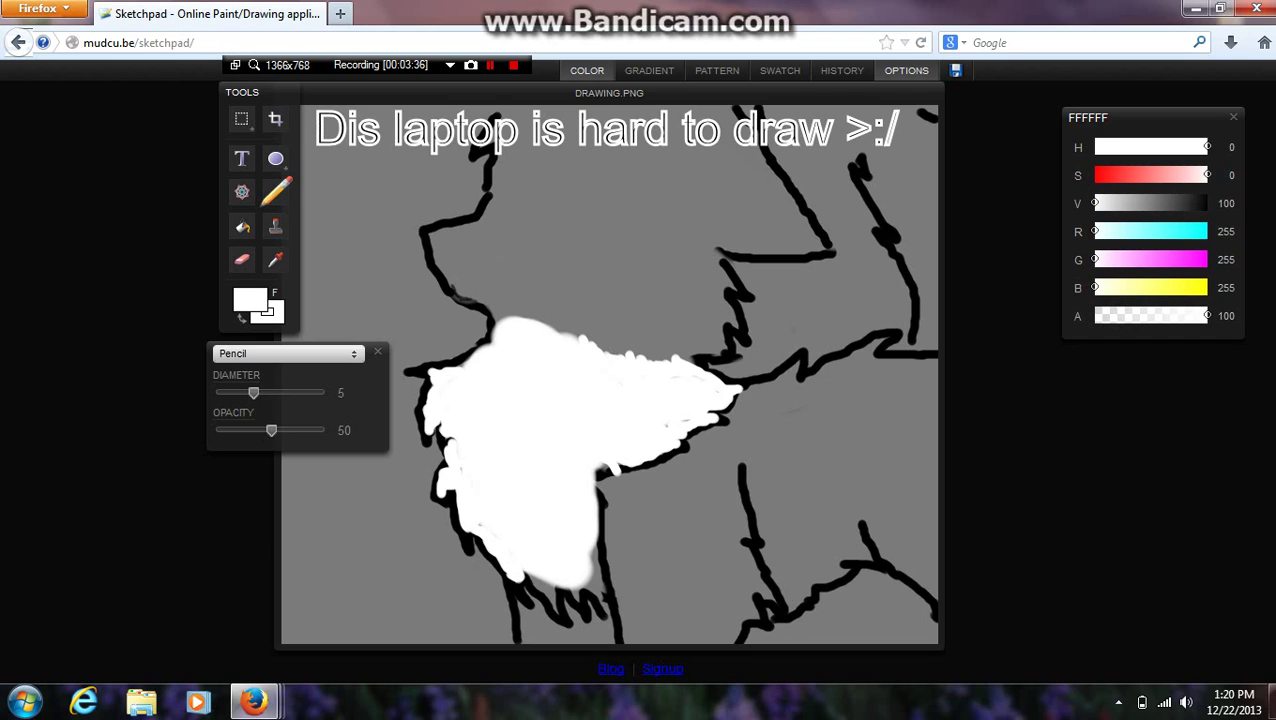
mouse_move(588, 570)
left_mouse_down()
mouse_move(608, 612)
mouse_move(595, 554)
mouse_move(602, 598)
left_mouse_up()
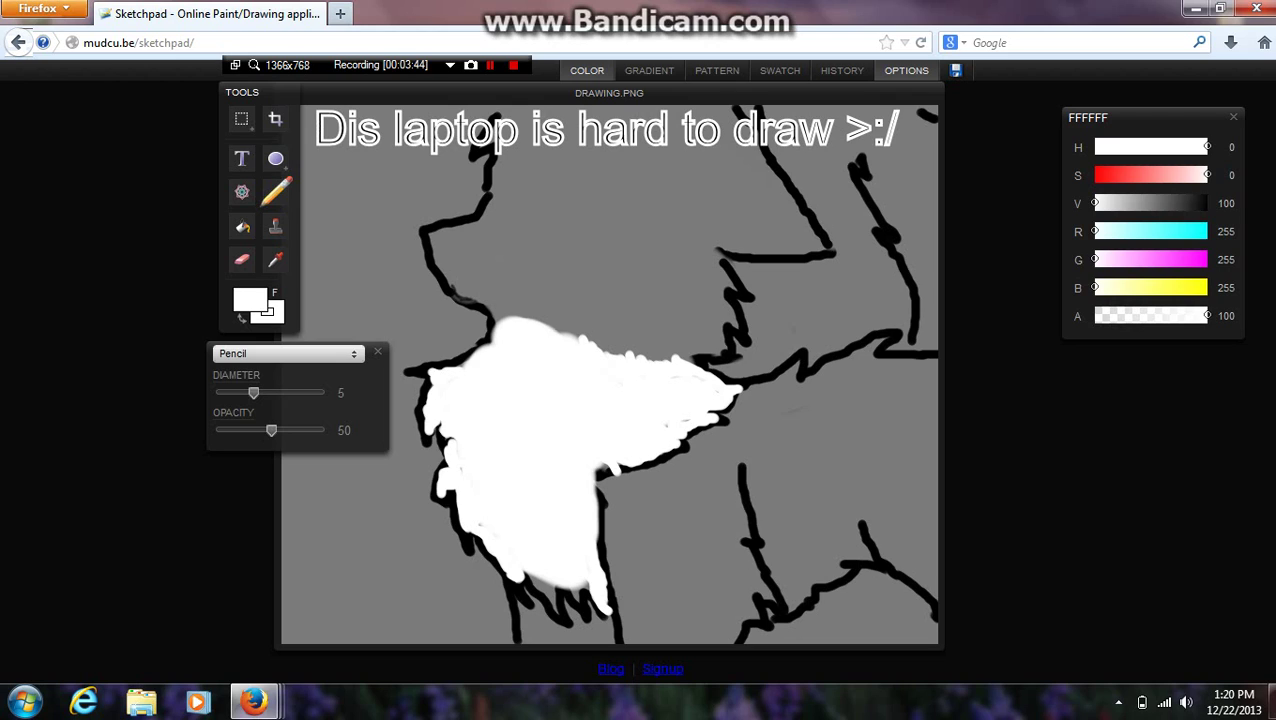
mouse_move(526, 572)
left_mouse_down()
mouse_move(558, 608)
mouse_move(524, 572)
left_mouse_up()
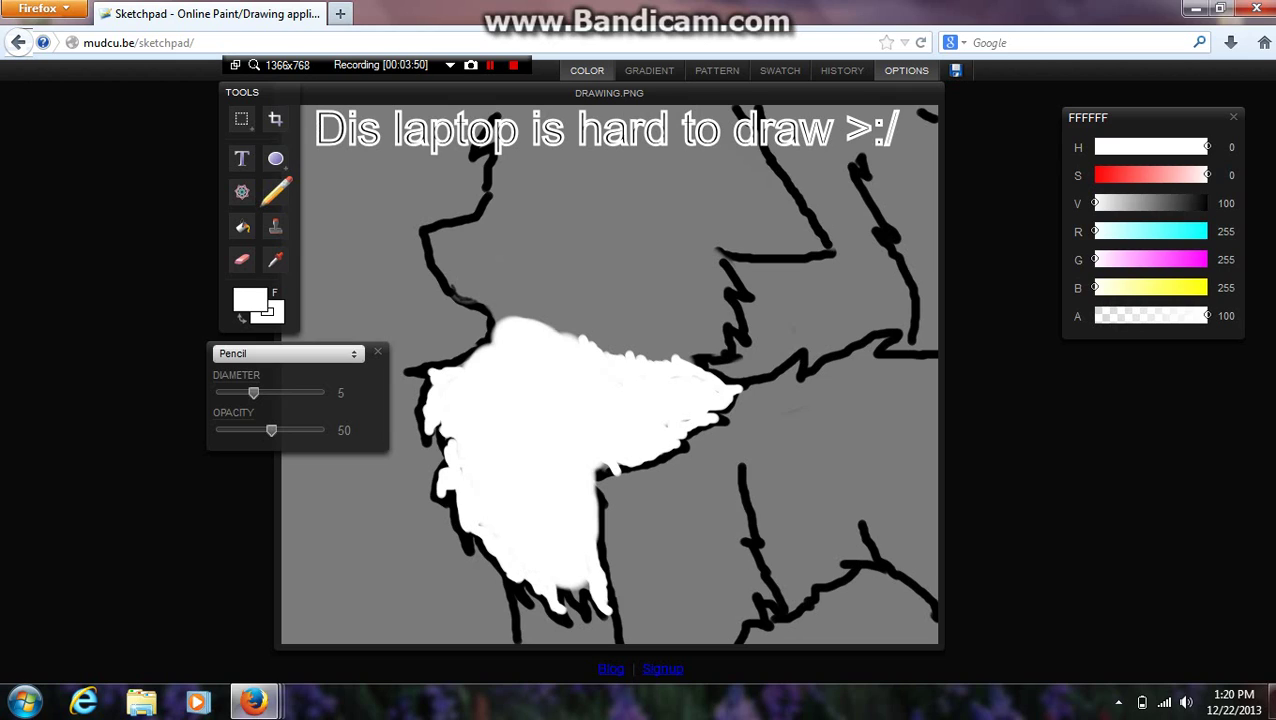
mouse_move(569, 586)
left_mouse_down()
mouse_move(579, 601)
mouse_move(584, 583)
left_mouse_up()
- Pick the grey canvas colour (7A7A7A) and outline a closed, pointed shape inside the white chest with the Pencil
left_click(276, 260)
left_click(350, 262)
left_click(276, 192)
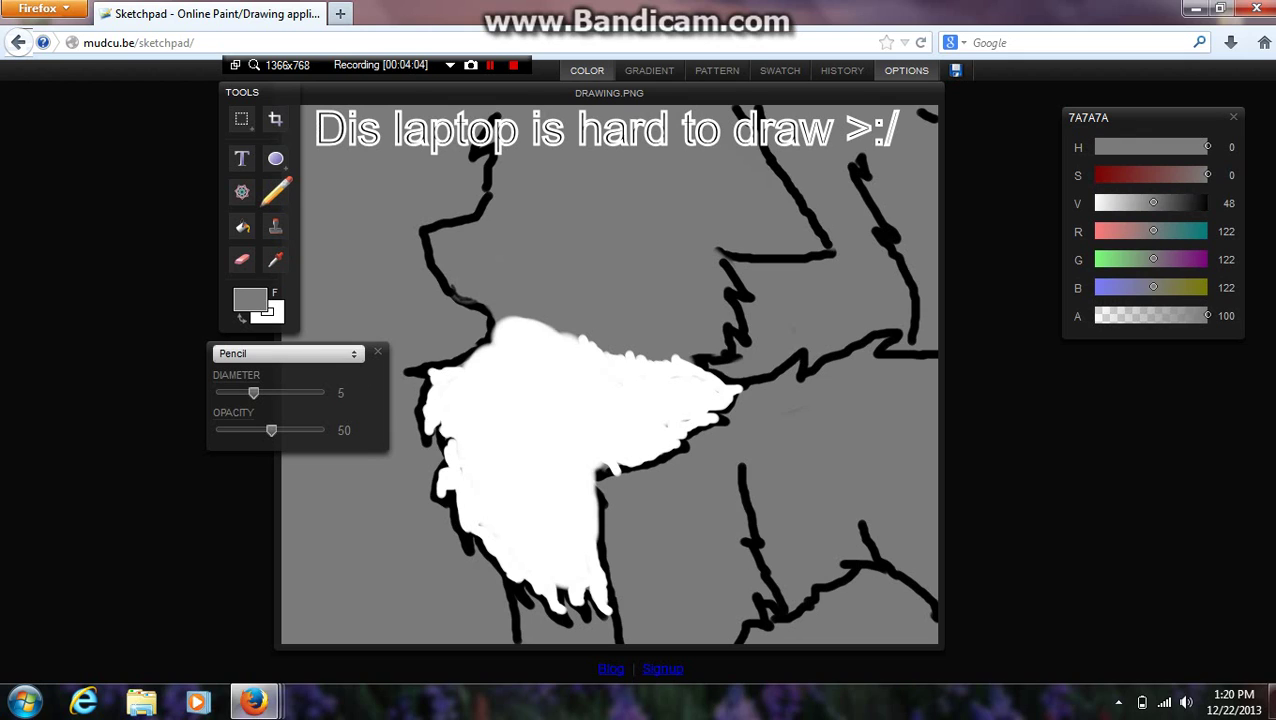
mouse_move(516, 396)
left_mouse_down()
mouse_move(568, 469)
mouse_move(495, 547)
mouse_move(469, 479)
mouse_move(469, 439)
mouse_move(516, 394)
left_mouse_up()
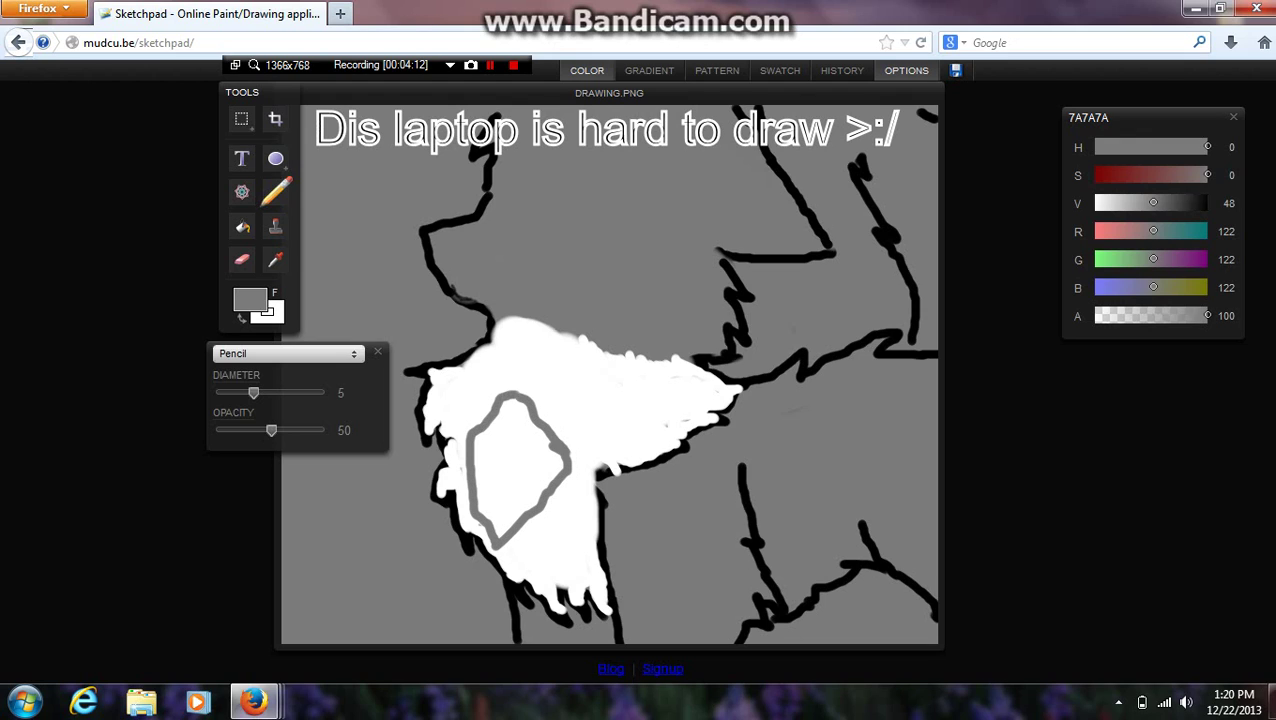
- Paint the middle of the white chest grey with the Brush, including short extensions to both upper sides
left_click(287, 353)
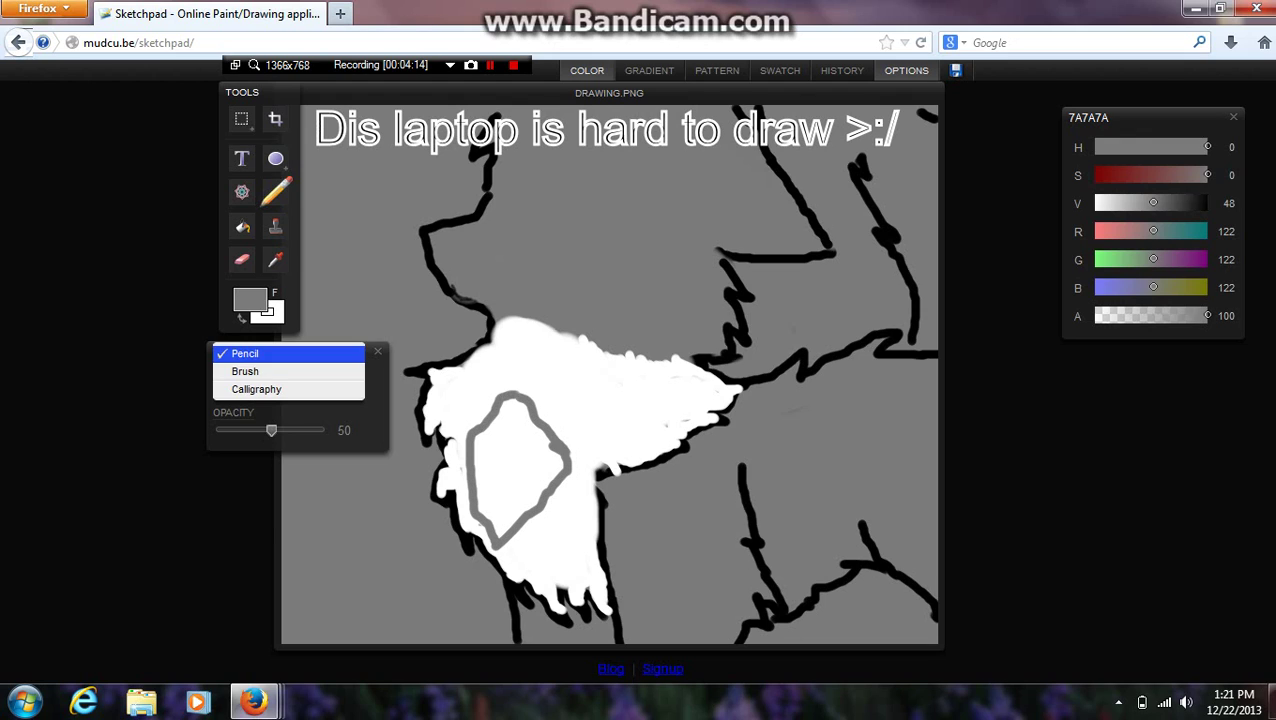
left_click(240, 370)
mouse_move(540, 385)
left_mouse_down()
mouse_move(570, 425)
mouse_move(545, 435)
mouse_move(492, 390)
mouse_move(485, 452)
left_mouse_up()
mouse_move(472, 400)
left_mouse_down()
mouse_move(462, 435)
mouse_move(488, 468)
mouse_move(490, 550)
mouse_move(515, 420)
mouse_move(520, 505)
mouse_move(525, 470)
left_mouse_up()
mouse_move(535, 425)
left_mouse_down()
mouse_move(522, 545)
mouse_move(552, 450)
mouse_move(570, 462)
mouse_move(545, 558)
mouse_move(575, 585)
left_mouse_up()
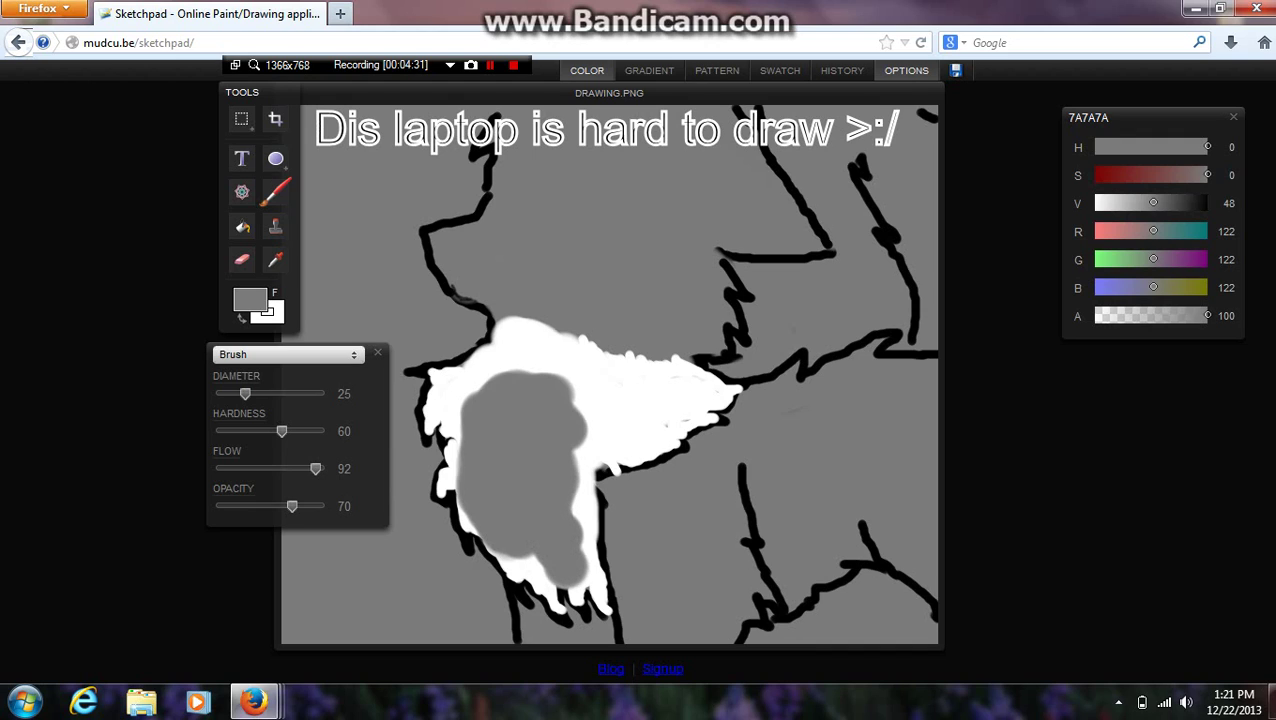
mouse_move(568, 400)
left_mouse_down()
mouse_move(632, 410)
mouse_move(555, 373)
mouse_move(557, 388)
left_mouse_up()
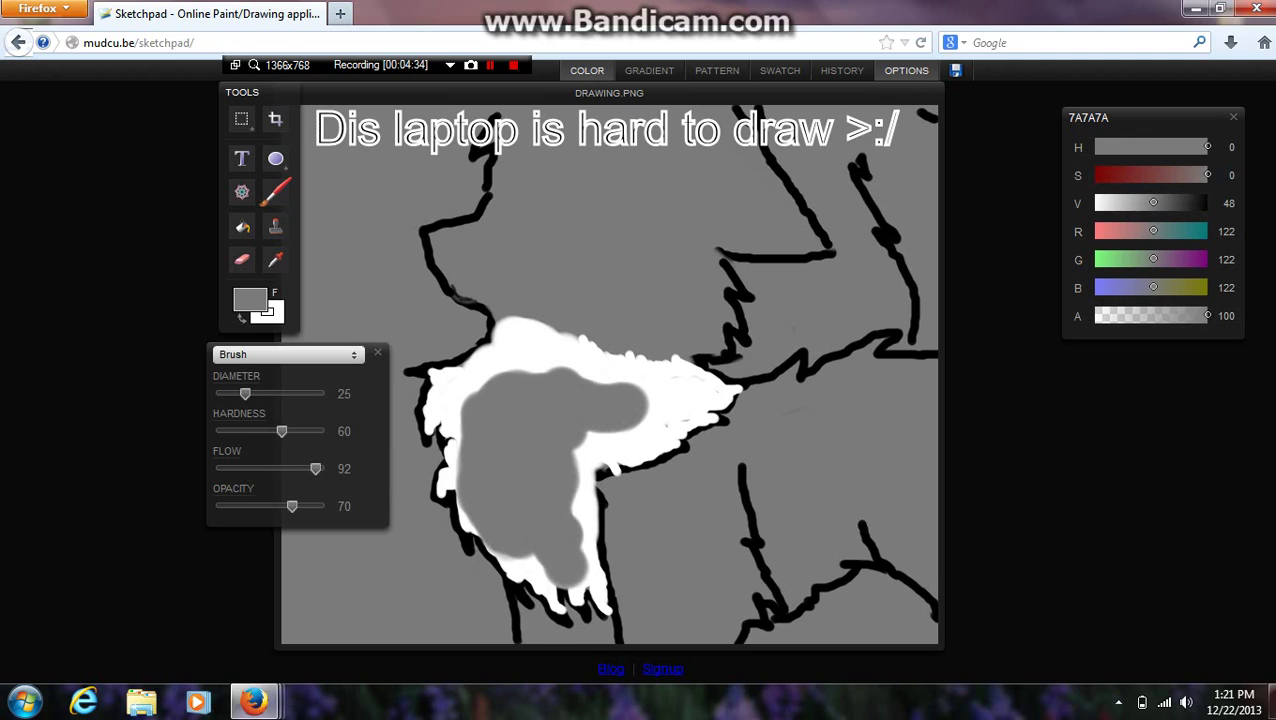
mouse_move(478, 396)
left_mouse_down()
mouse_move(455, 425)
mouse_move(445, 395)
mouse_move(466, 388)
left_mouse_up()
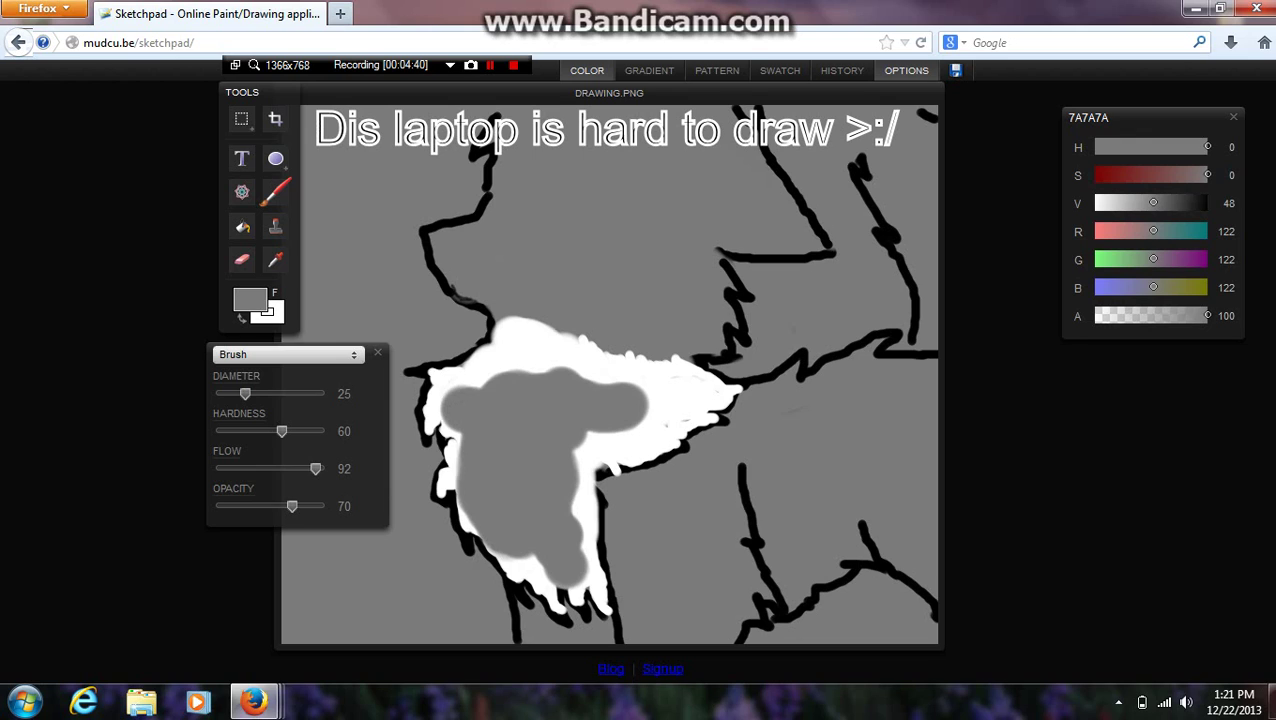
- Trim the edges of the grey chest shape with white (FFFFFF) Pencil strokes along both sides, the lower left and the top
left_click_drag(1153, 203, 1094, 203)
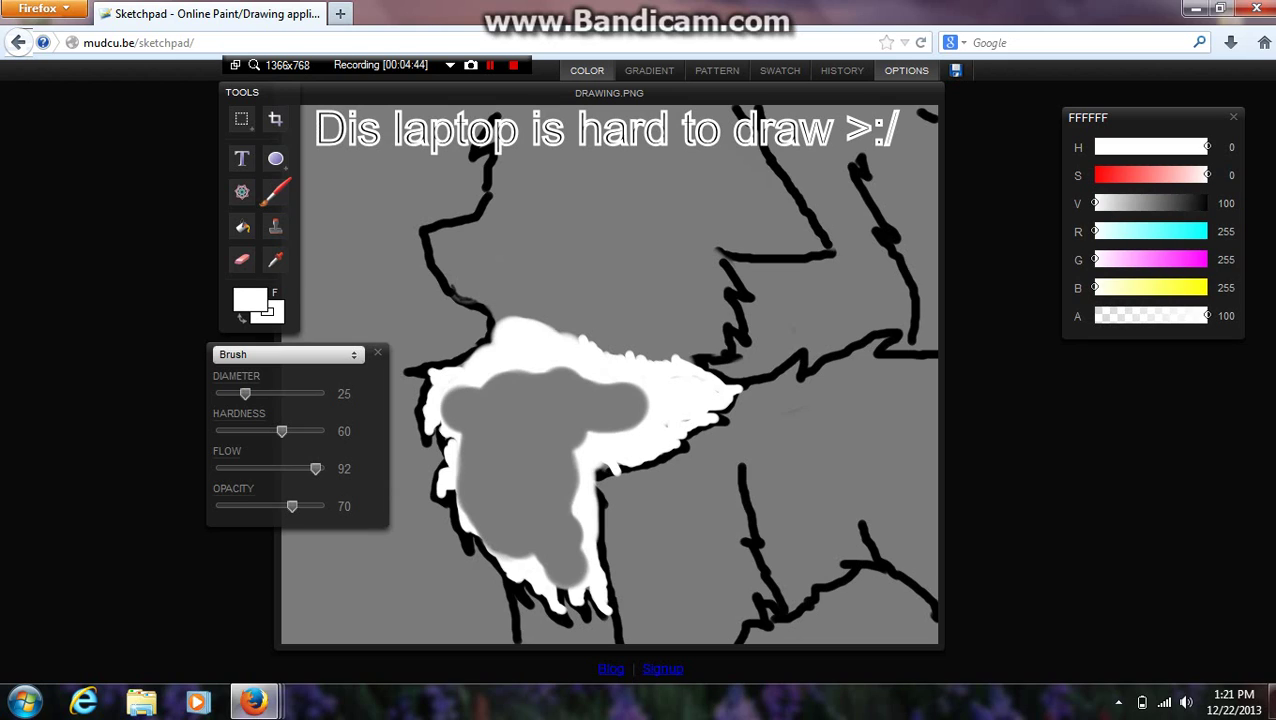
left_click(287, 354)
left_click(242, 337)
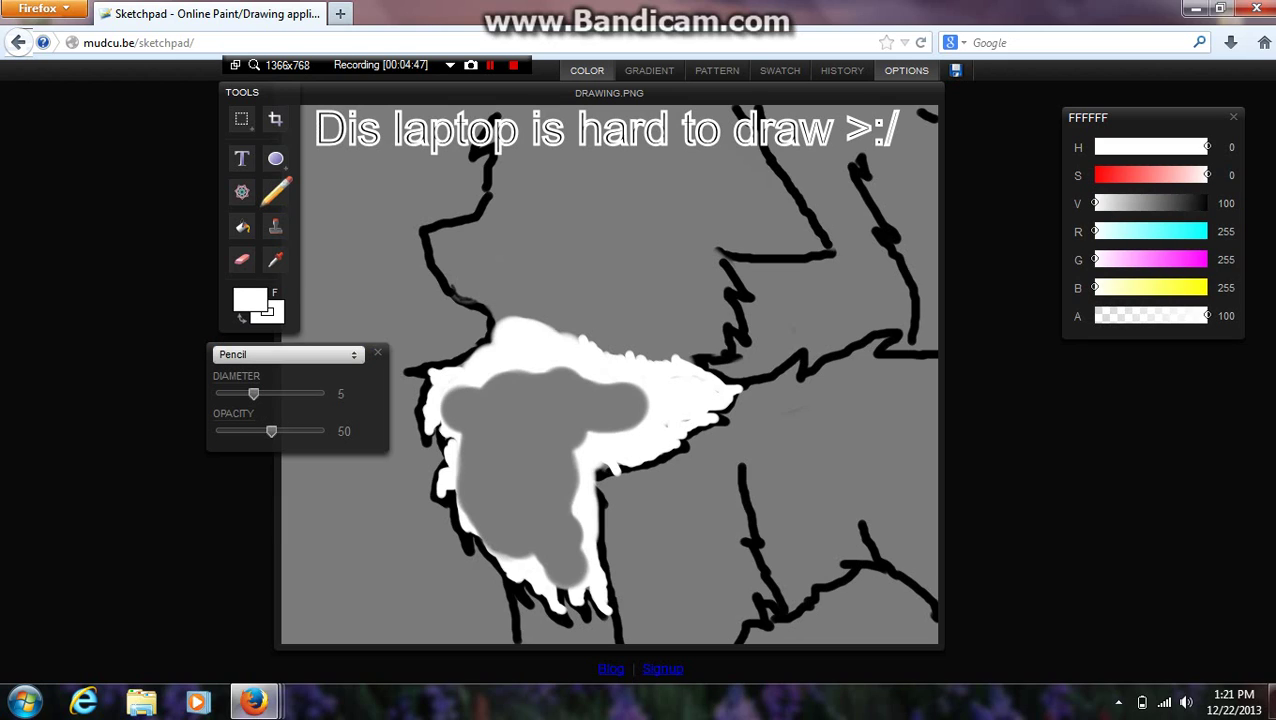
left_click_drag(461, 451, 461, 486)
mouse_move(458, 431)
left_mouse_down()
mouse_move(452, 398)
mouse_move(450, 427)
left_mouse_up()
left_click_drag(578, 448, 575, 480)
mouse_move(577, 526)
left_mouse_down()
mouse_move(571, 517)
mouse_move(578, 532)
left_mouse_up()
left_click_drag(486, 534, 524, 556)
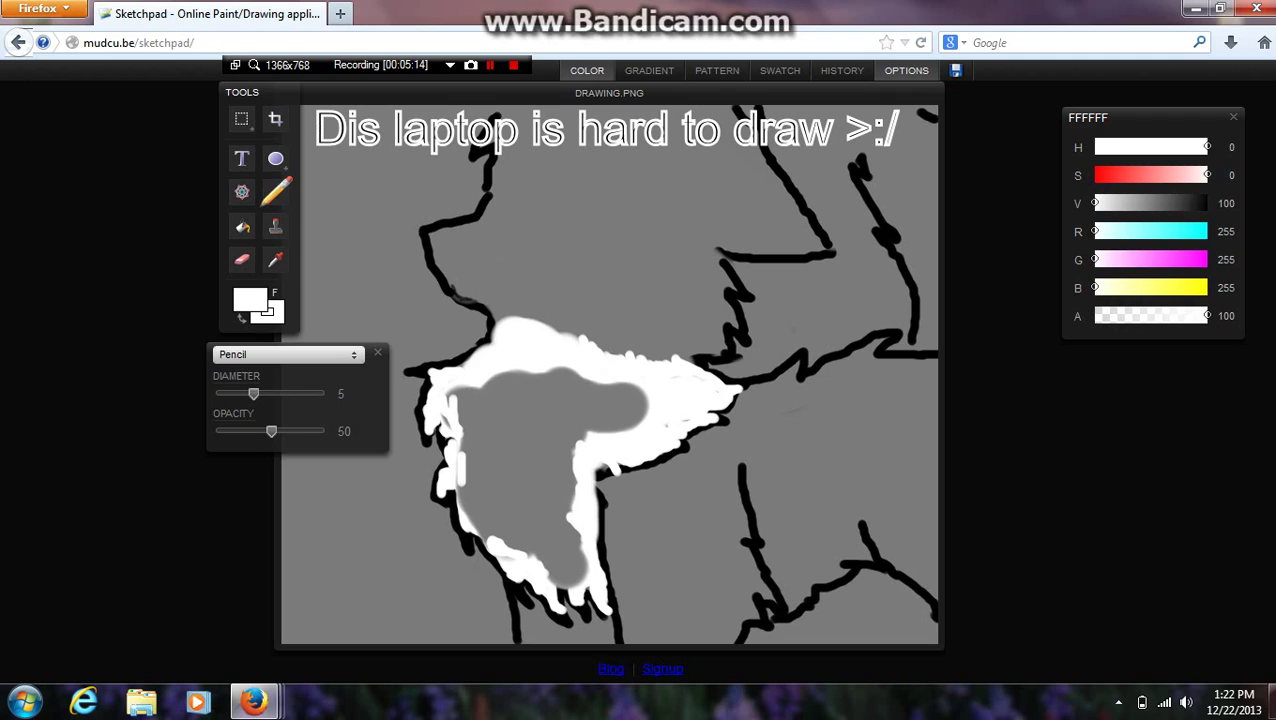
left_click_drag(484, 384, 574, 368)
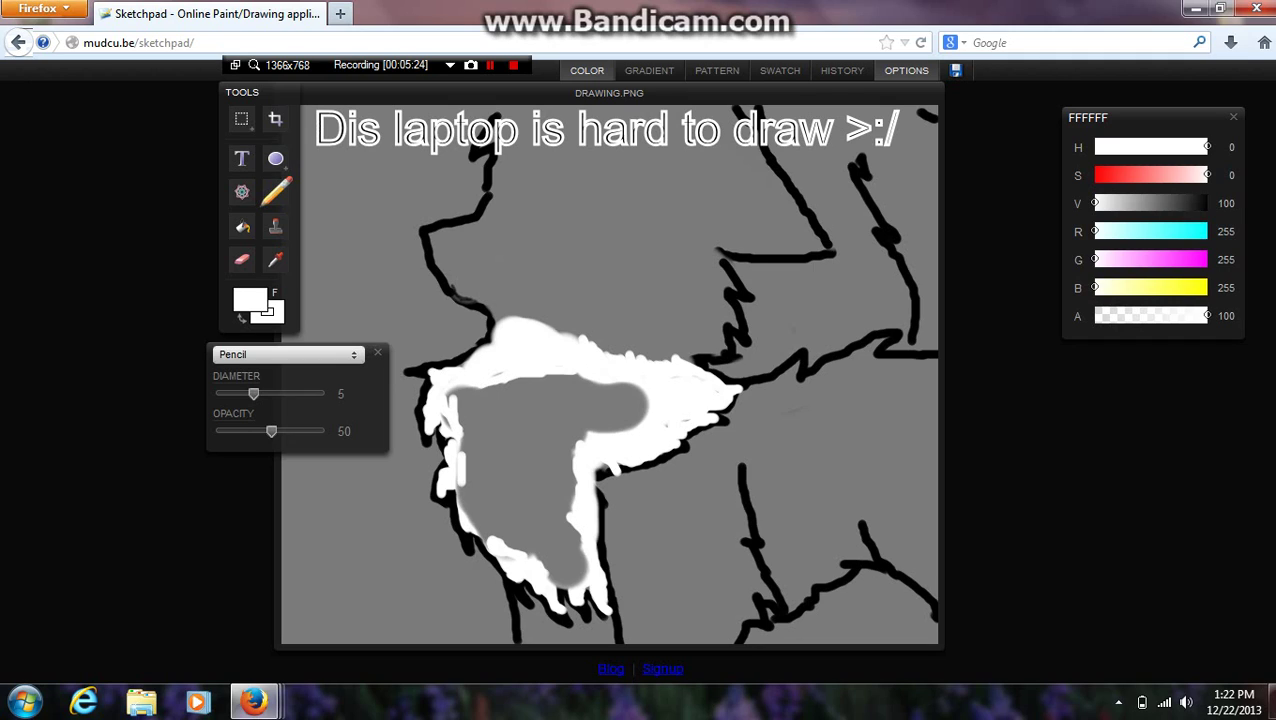
key("shift+F12")
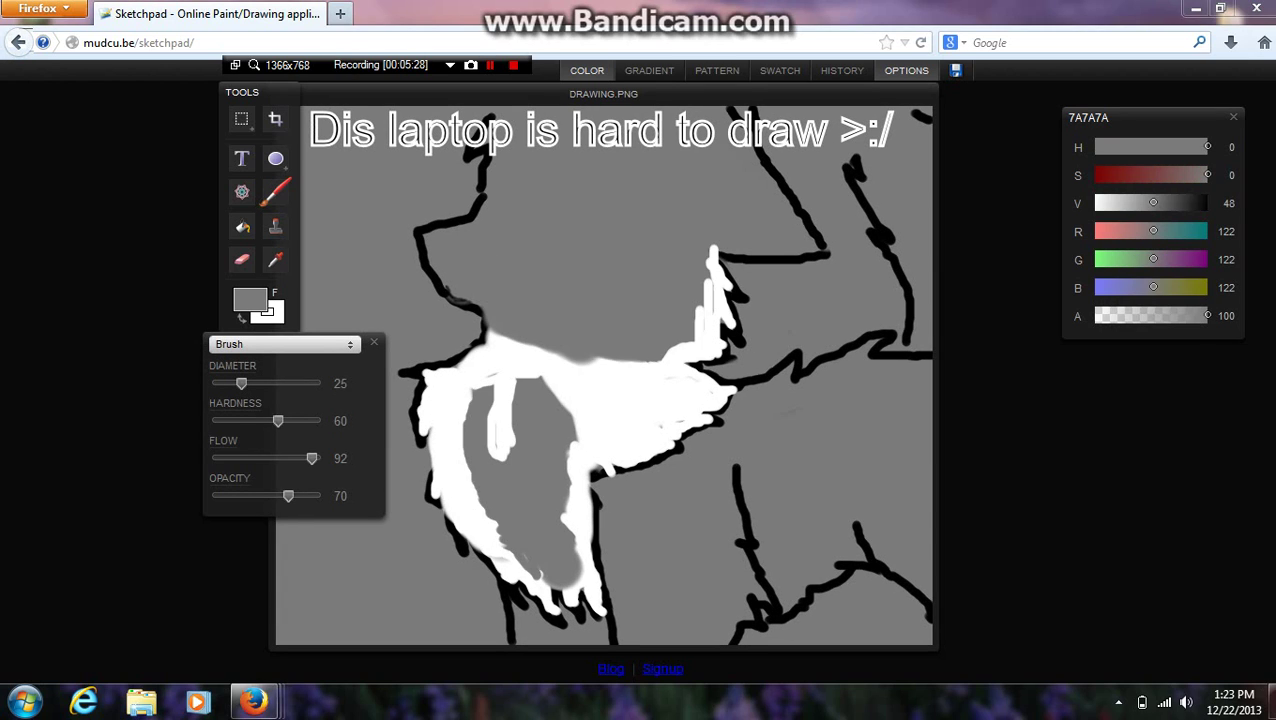
- Pick white from the chest fur and fill a jagged patch between the black lines in the drawing's lower right corner with the Pencil
left_click(284, 344)
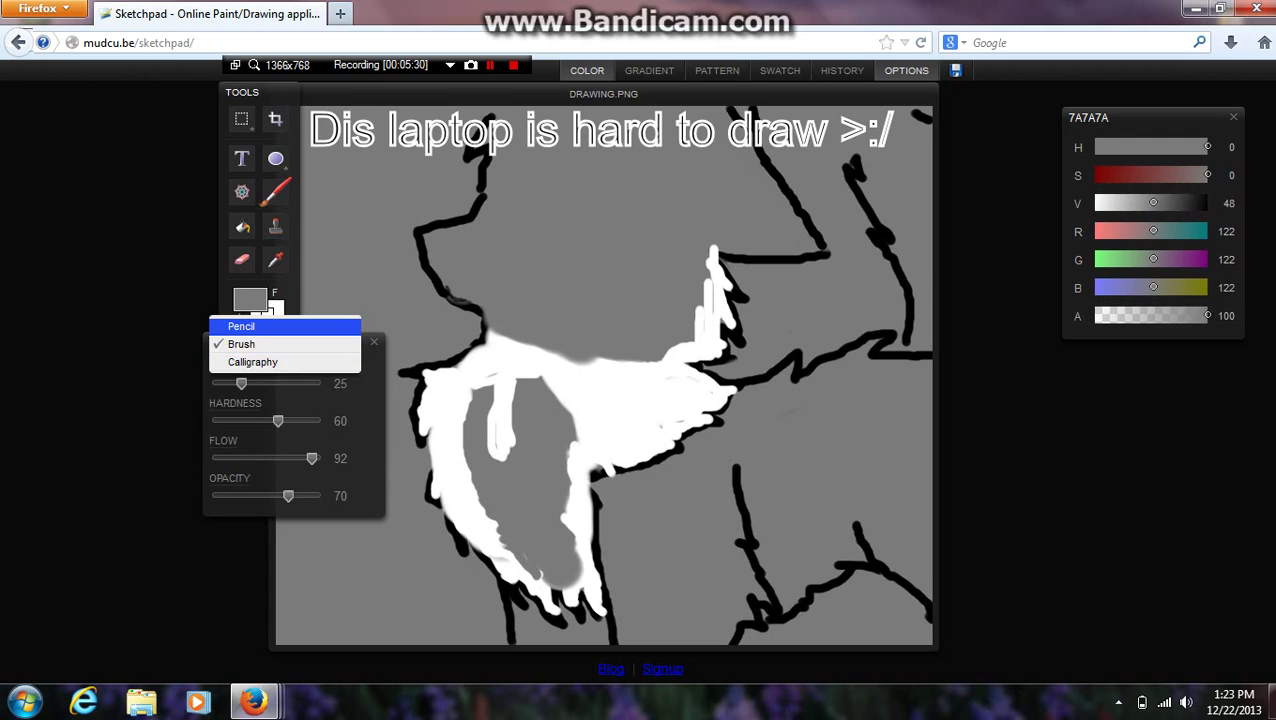
left_click(240, 325)
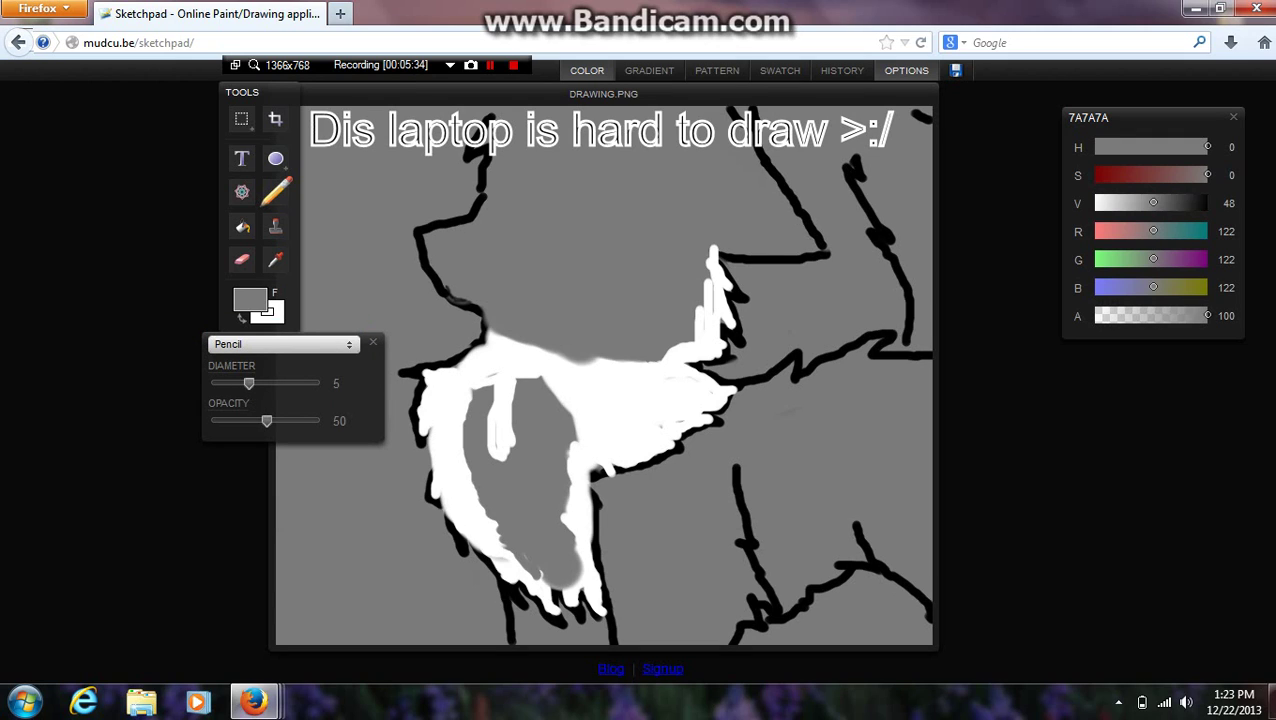
left_click(276, 259)
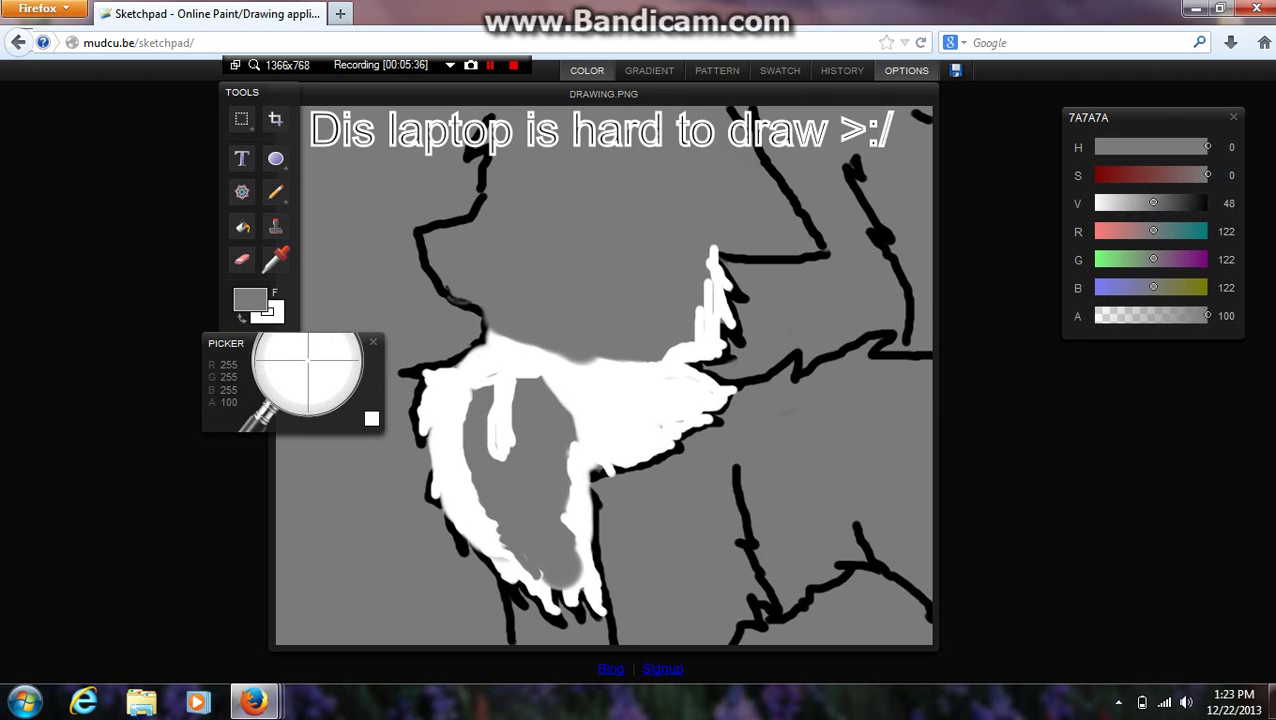
left_click(520, 362)
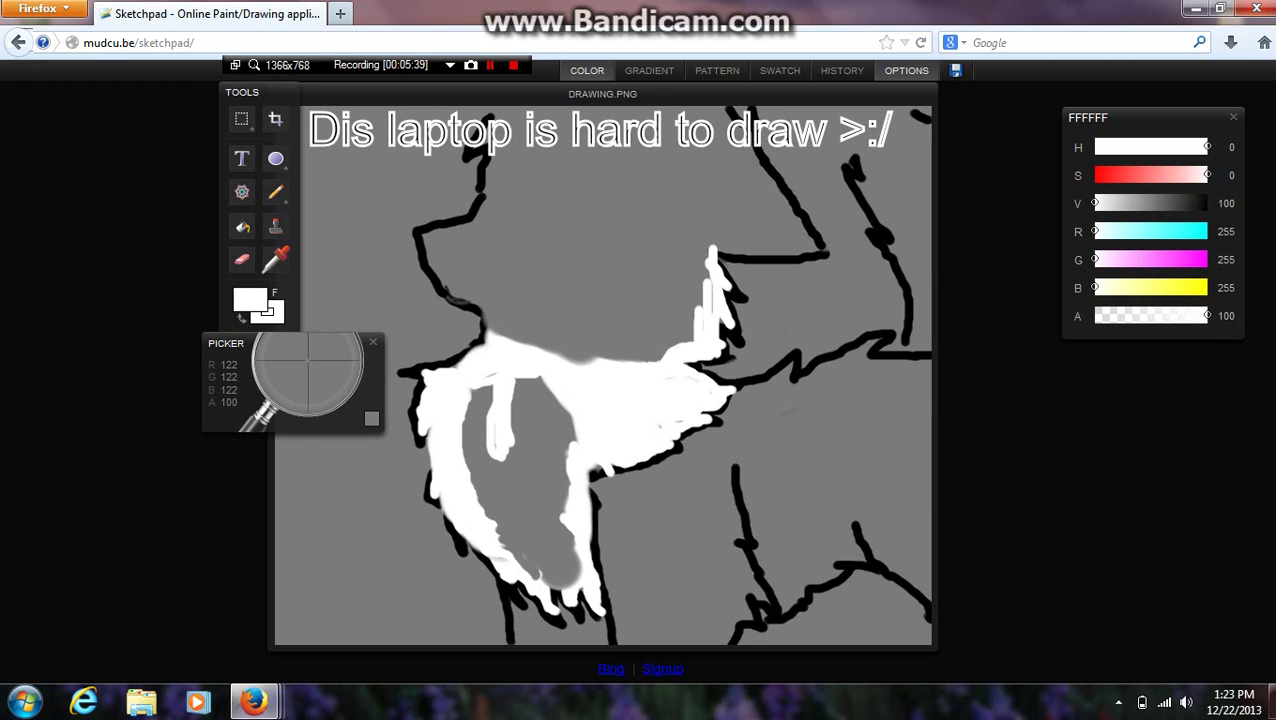
left_click(275, 191)
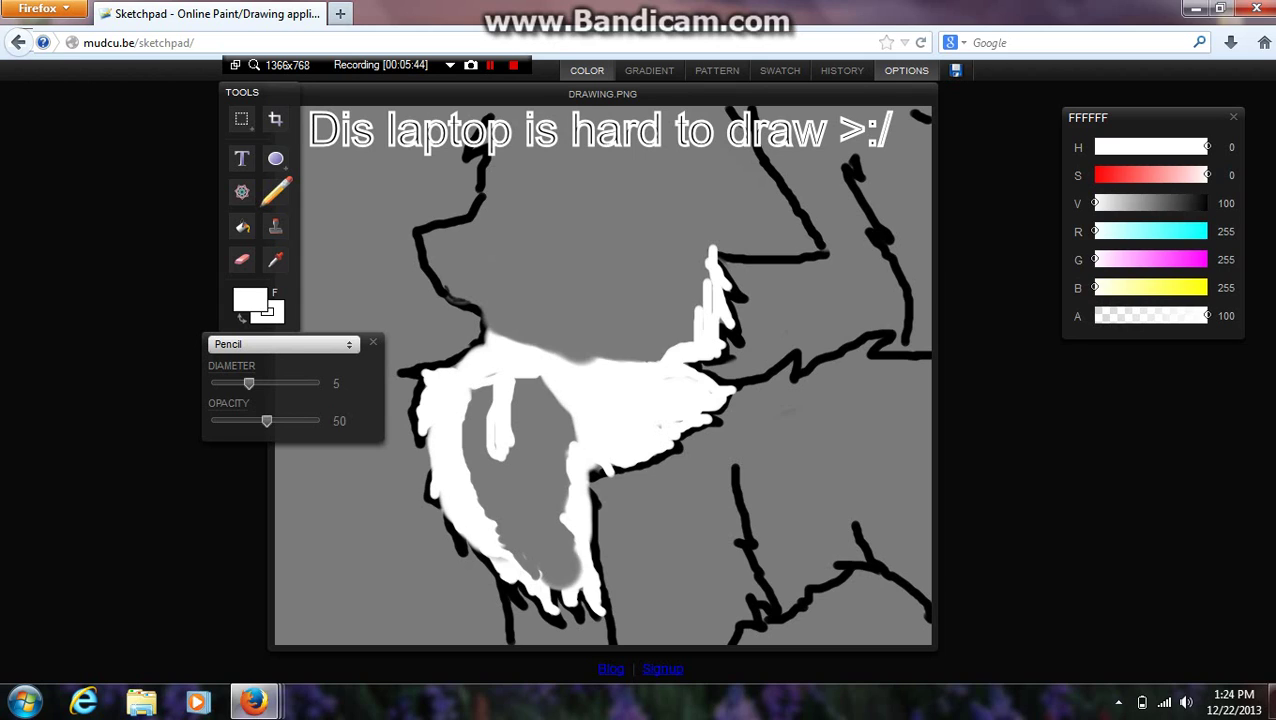
mouse_move(756, 556)
left_mouse_down()
mouse_move(798, 555)
mouse_move(830, 533)
mouse_move(858, 544)
left_mouse_up()
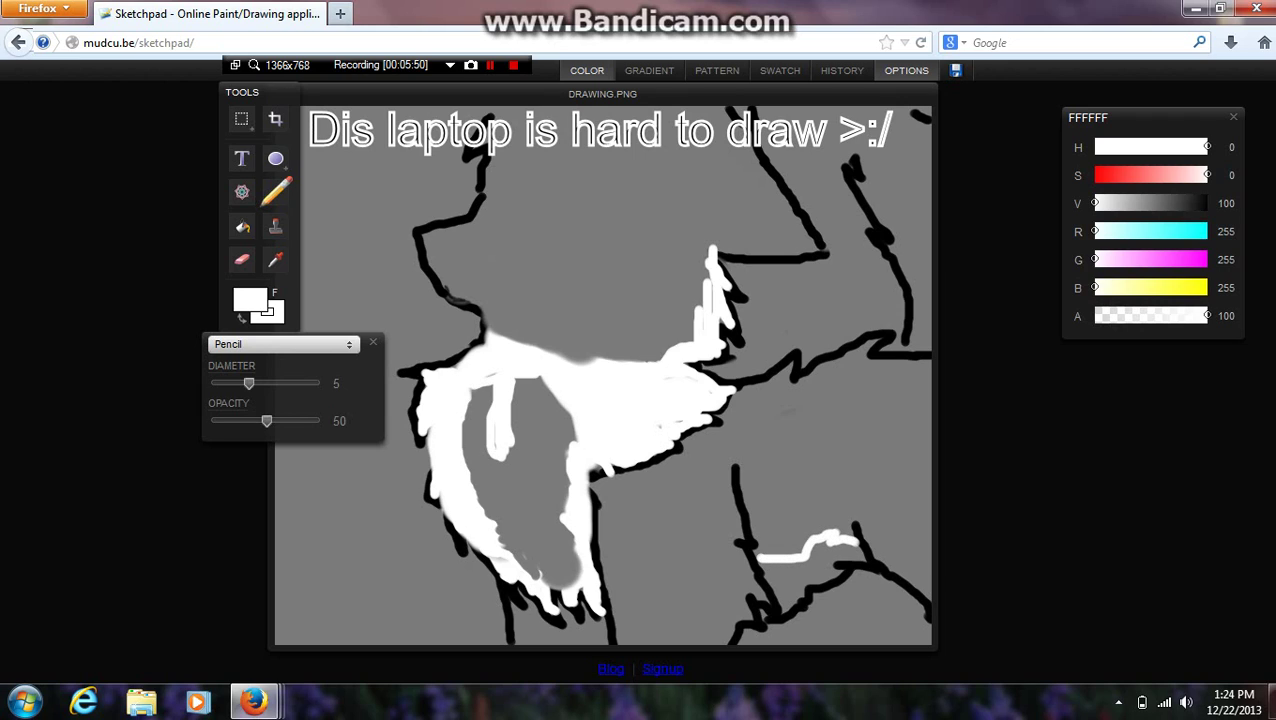
mouse_move(772, 554)
left_mouse_down()
mouse_move(810, 531)
mouse_move(822, 545)
mouse_move(805, 558)
mouse_move(838, 542)
mouse_move(862, 555)
left_mouse_up()
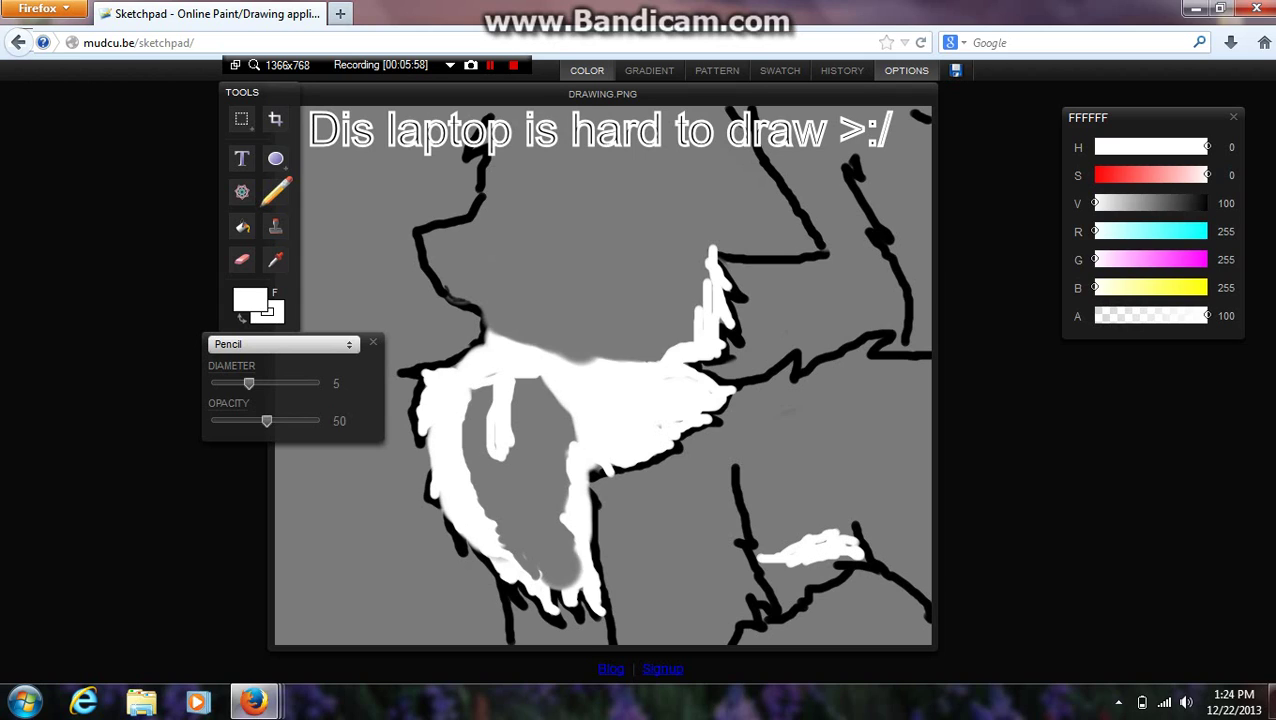
mouse_move(834, 558)
left_mouse_down()
mouse_move(854, 560)
mouse_move(756, 563)
mouse_move(784, 562)
mouse_move(818, 510)
mouse_move(810, 530)
mouse_move(850, 518)
left_mouse_up()
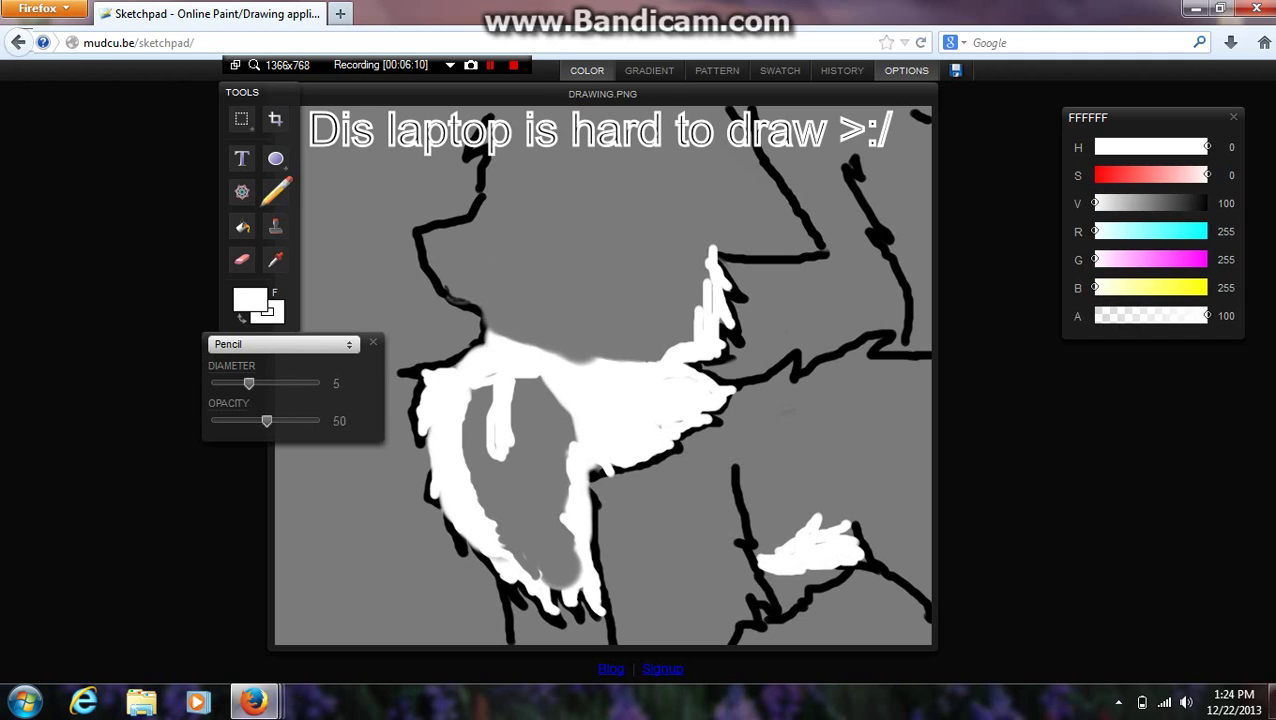
left_click_drag(768, 550, 771, 526)
mouse_move(815, 568)
left_mouse_down()
mouse_move(800, 578)
mouse_move(839, 572)
mouse_move(792, 604)
mouse_move(788, 574)
mouse_move(806, 588)
mouse_move(760, 568)
mouse_move(784, 596)
mouse_move(770, 615)
left_mouse_up()
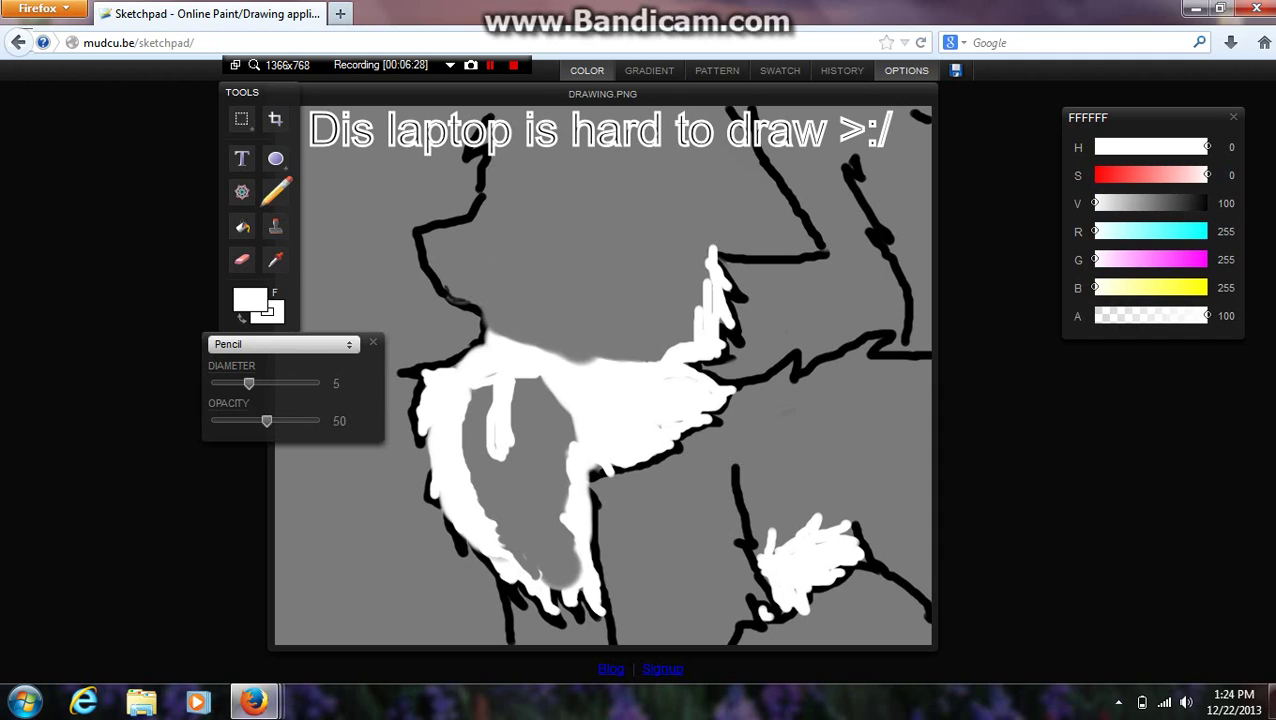
- Retouch the lower edge of the new white patch with black (000000) and cover the stray white with the picked canvas grey (7A7A7A)
left_click_drag(1098, 203, 1210, 203)
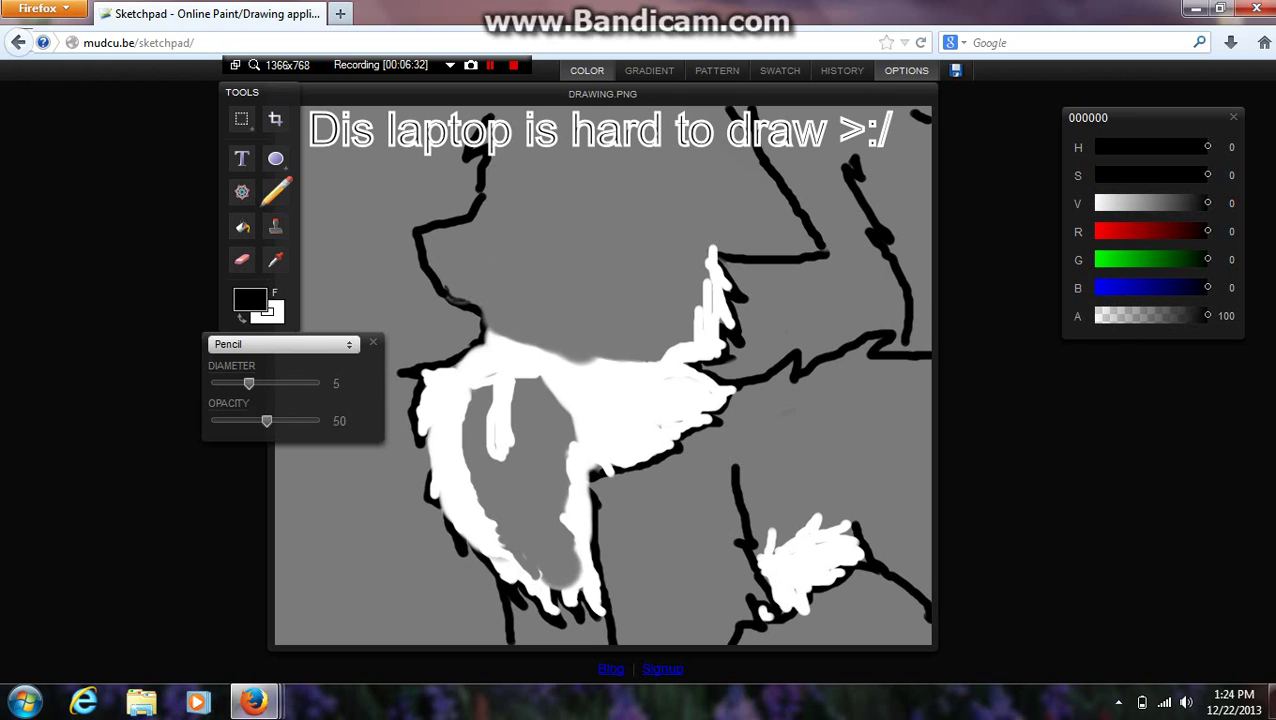
left_click_drag(796, 611, 805, 590)
left_click(276, 259)
left_click_drag(345, 264, 332, 263)
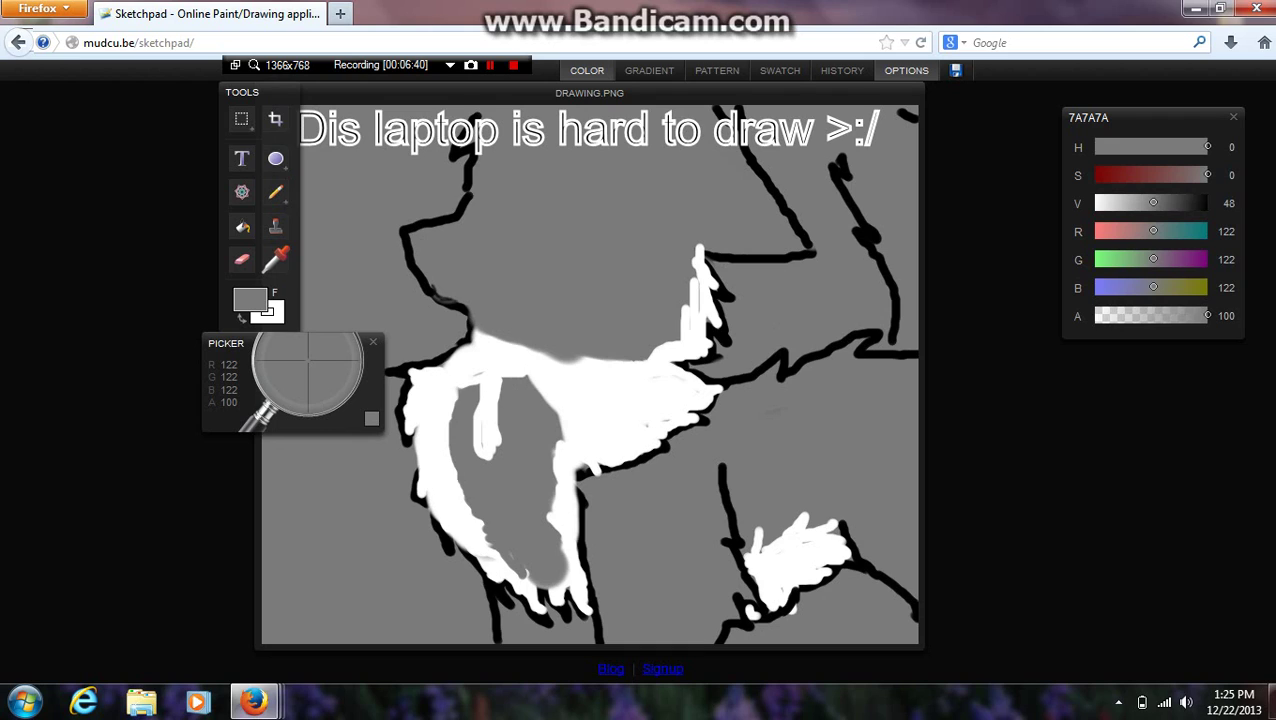
left_click(276, 192)
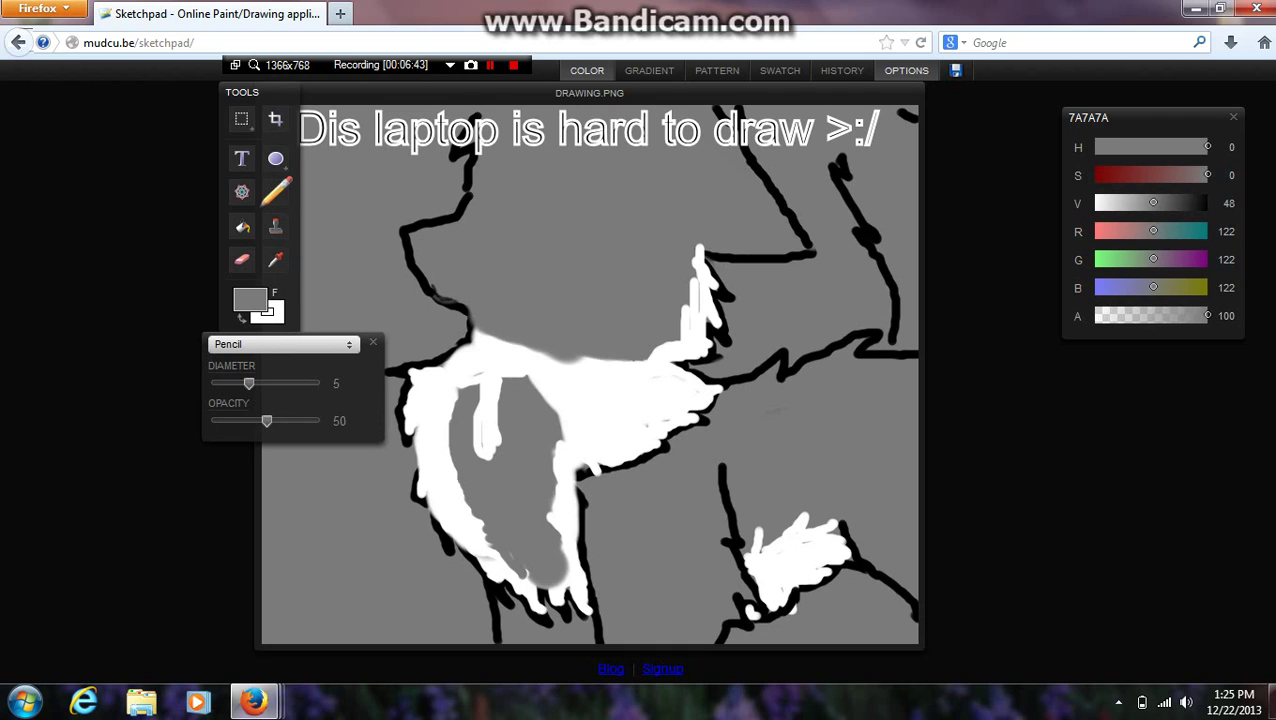
left_click_drag(793, 599, 794, 603)
- Darken the Pencil colour to 595959 and shade three patches beside the black outline along the drawing's right edge
left_click_drag(1153, 203, 1167, 203)
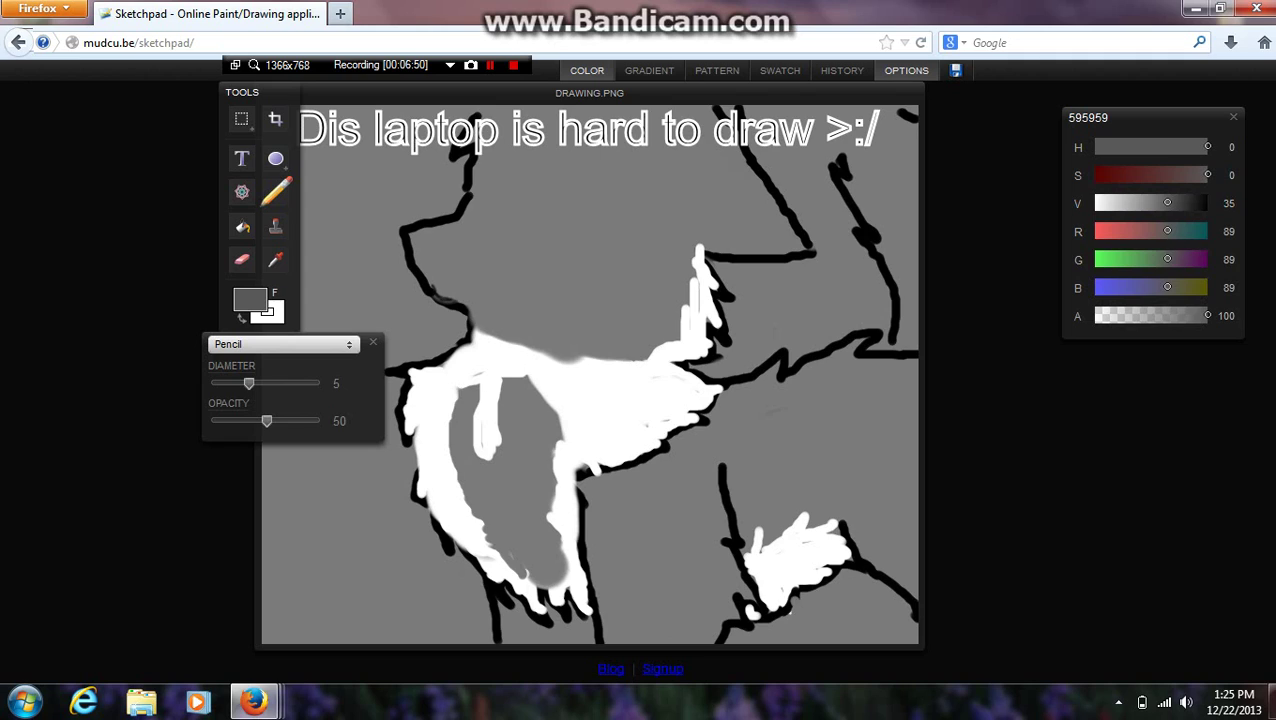
mouse_move(896, 342)
left_mouse_down()
mouse_move(899, 310)
mouse_move(904, 338)
mouse_move(912, 310)
mouse_move(910, 340)
left_mouse_up()
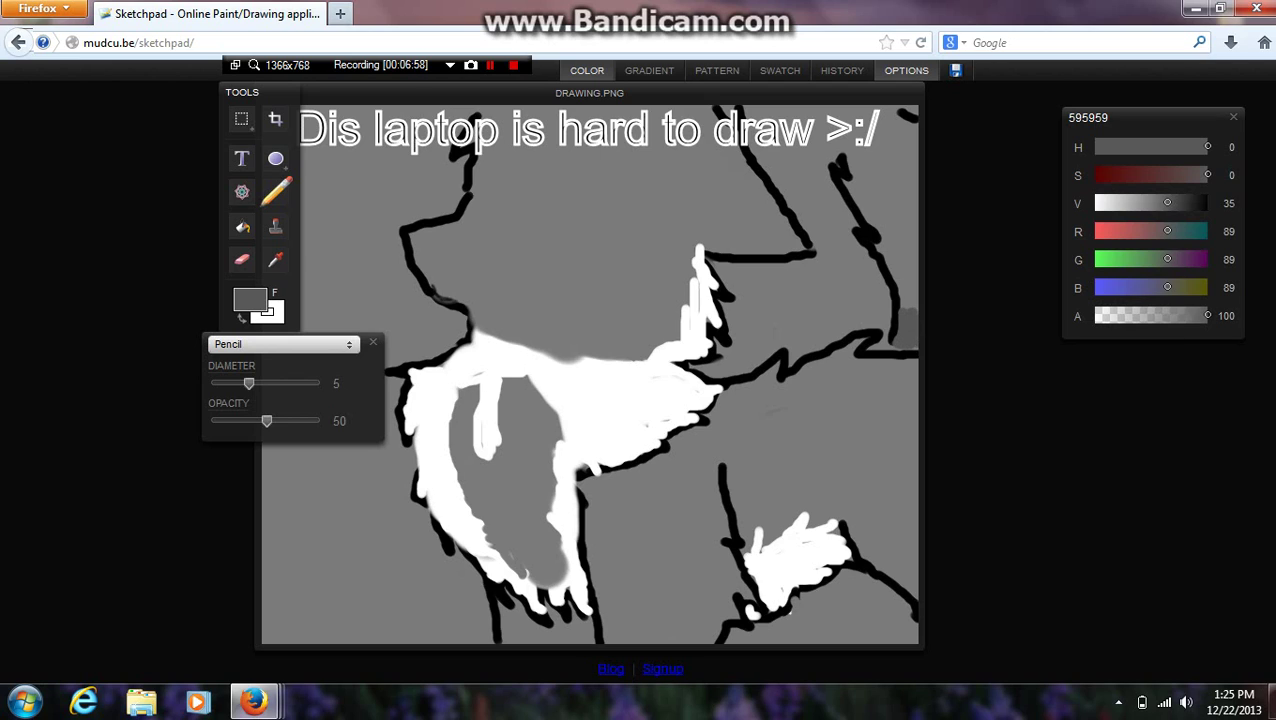
mouse_move(876, 258)
left_mouse_down()
mouse_move(893, 279)
mouse_move(879, 254)
mouse_move(900, 268)
mouse_move(899, 245)
mouse_move(912, 252)
left_mouse_up()
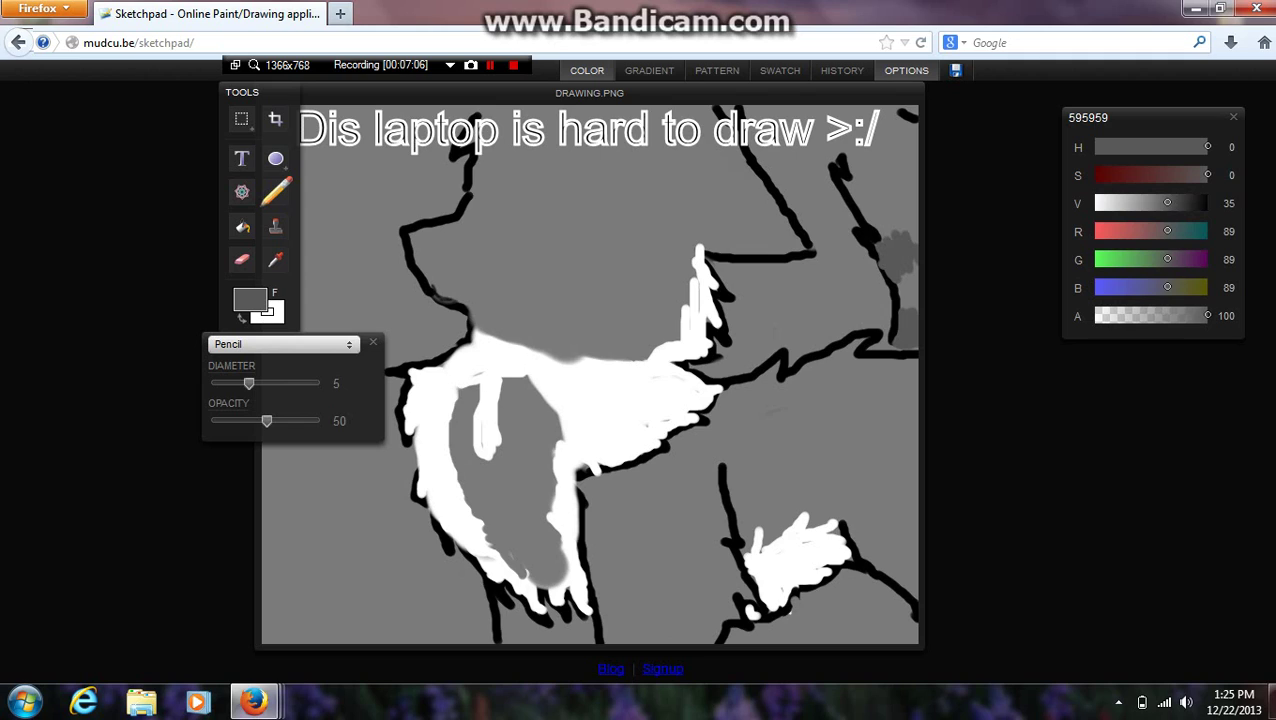
mouse_move(843, 175)
left_mouse_down()
mouse_move(860, 212)
mouse_move(850, 160)
mouse_move(867, 187)
mouse_move(895, 190)
mouse_move(868, 162)
mouse_move(876, 136)
mouse_move(894, 170)
mouse_move(908, 113)
mouse_move(884, 115)
mouse_move(866, 152)
mouse_move(845, 140)
mouse_move(858, 156)
mouse_move(862, 118)
mouse_move(876, 156)
mouse_move(885, 106)
left_mouse_up()
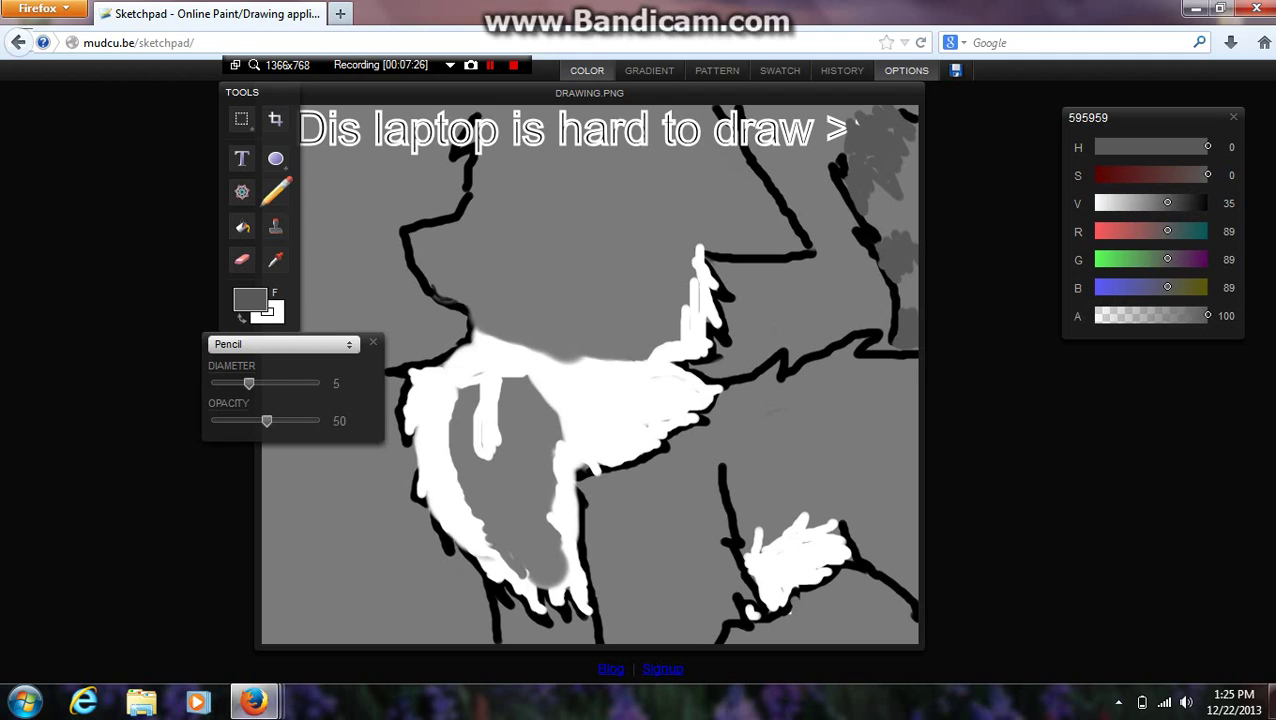
- Extend the outline beside the upper dark patch to the canvas top in black, and pick the dark grey (595959) for the Pencil
left_click_drag(1167, 203, 1209, 203)
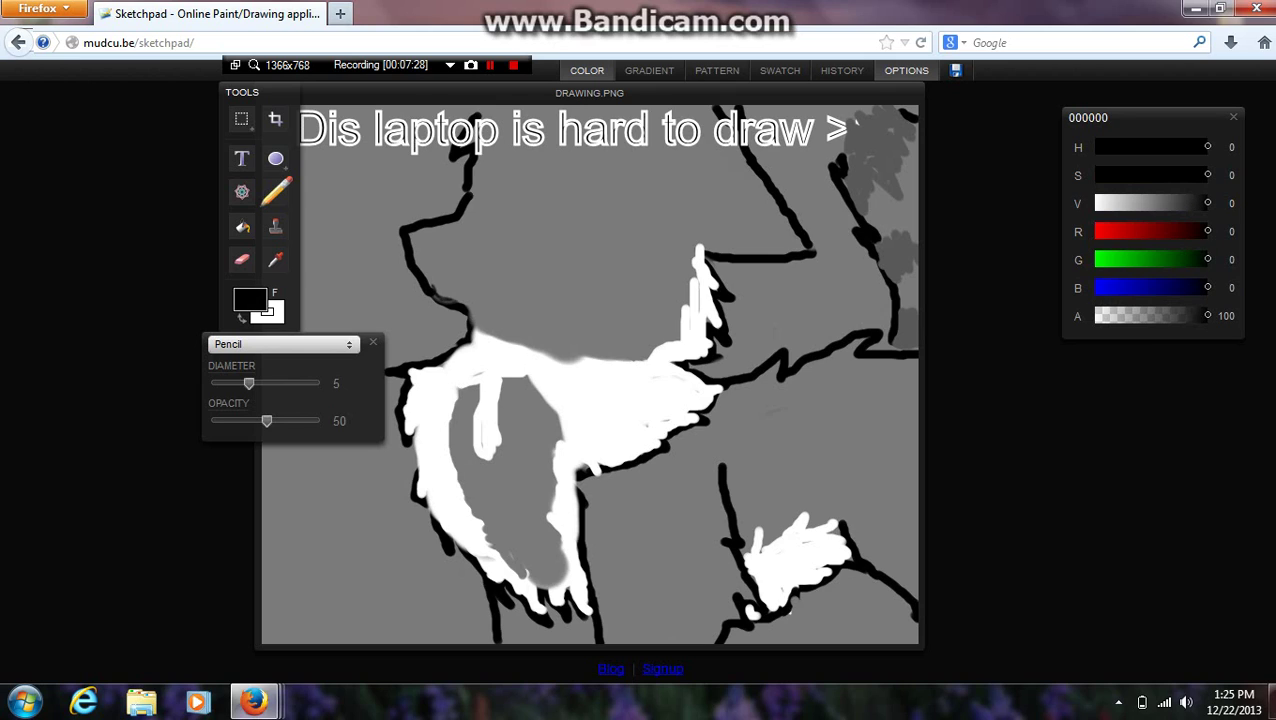
mouse_move(840, 157)
left_mouse_down()
mouse_move(836, 126)
mouse_move(858, 105)
left_mouse_up()
left_click(276, 260)
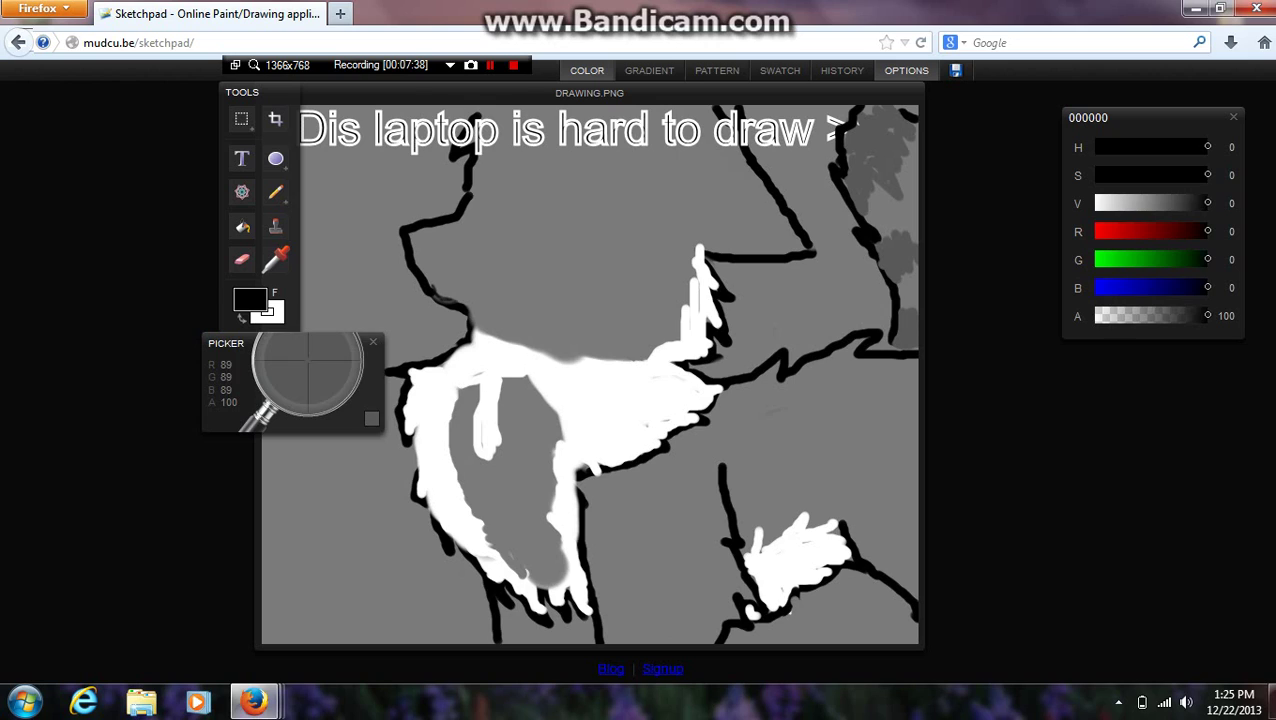
left_click(882, 152)
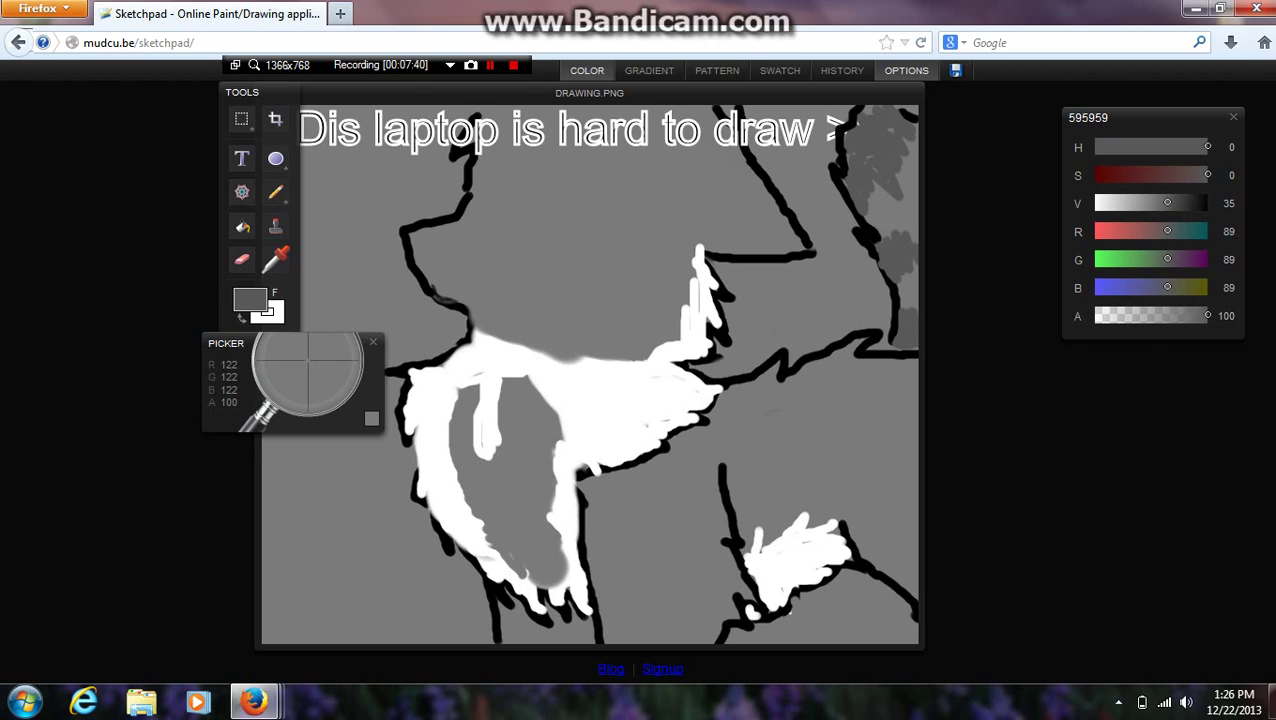
key("p")
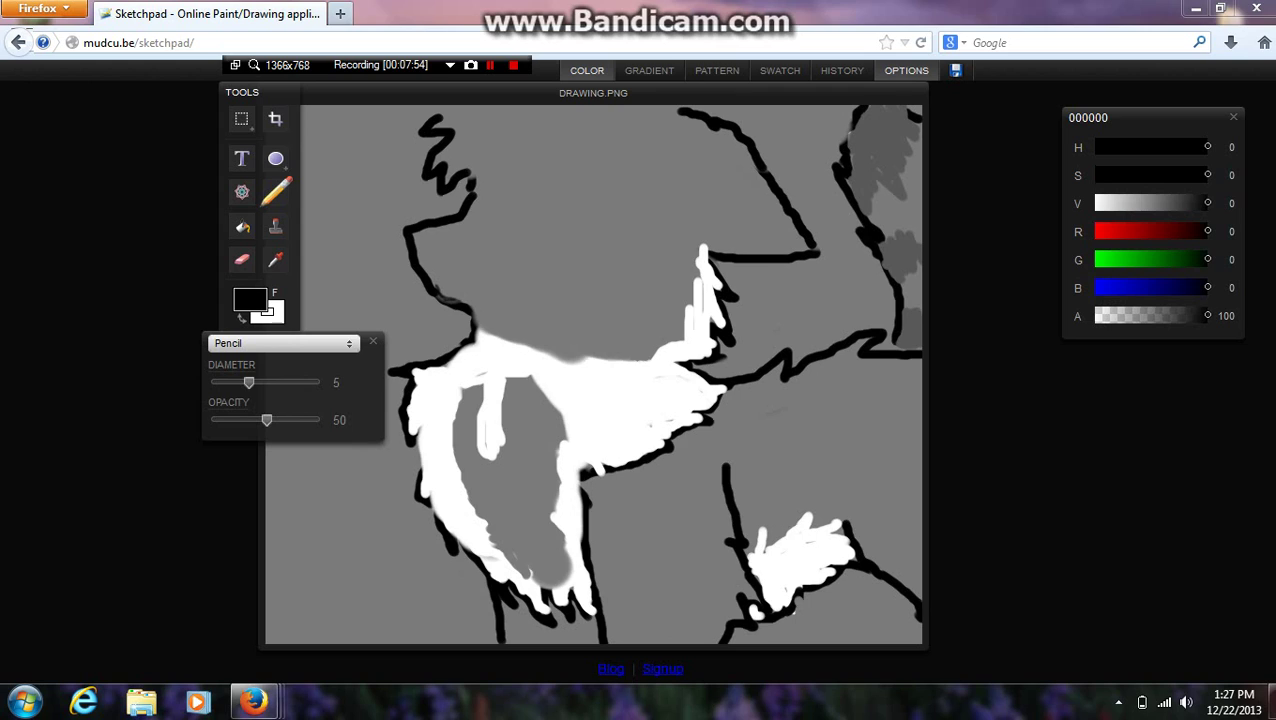
- Draw a short black Pencil stroke above the white neck fur and paint out the curved upper outline with the canvas-grey (7A7A7A) Brush
left_click_drag(716, 203, 760, 236)
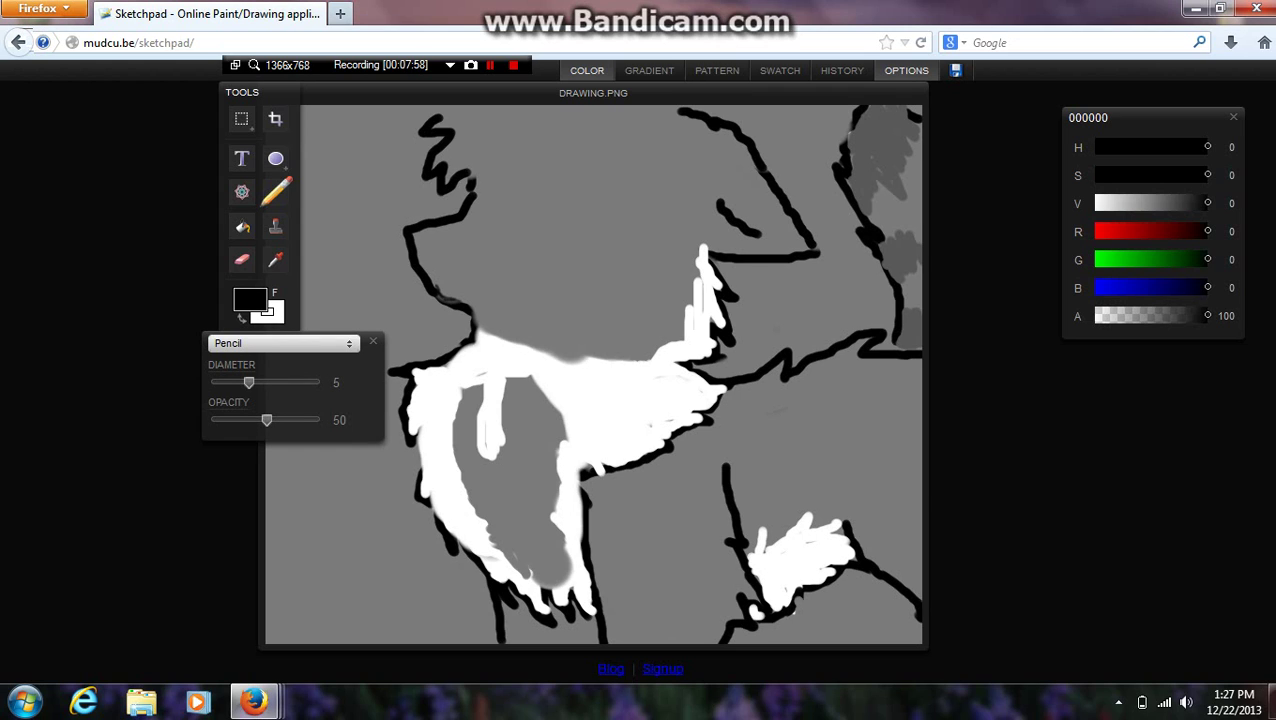
left_click(276, 260)
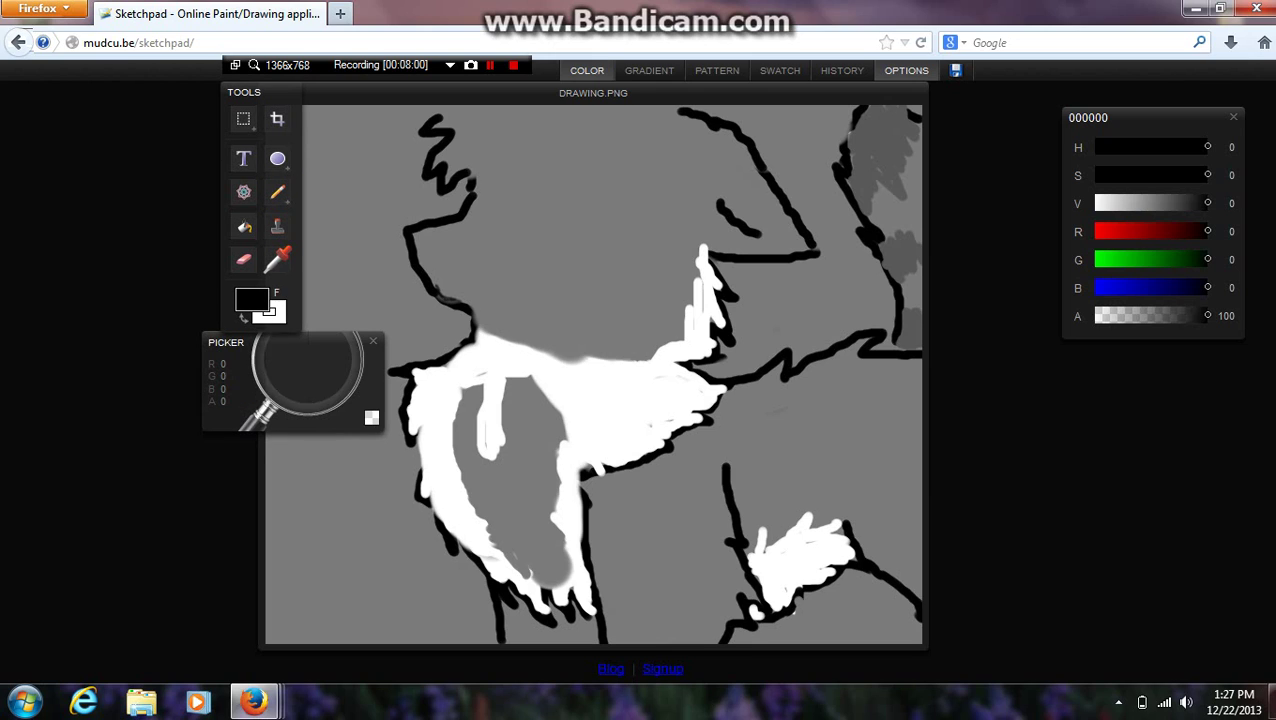
left_click(365, 265)
left_click(278, 192)
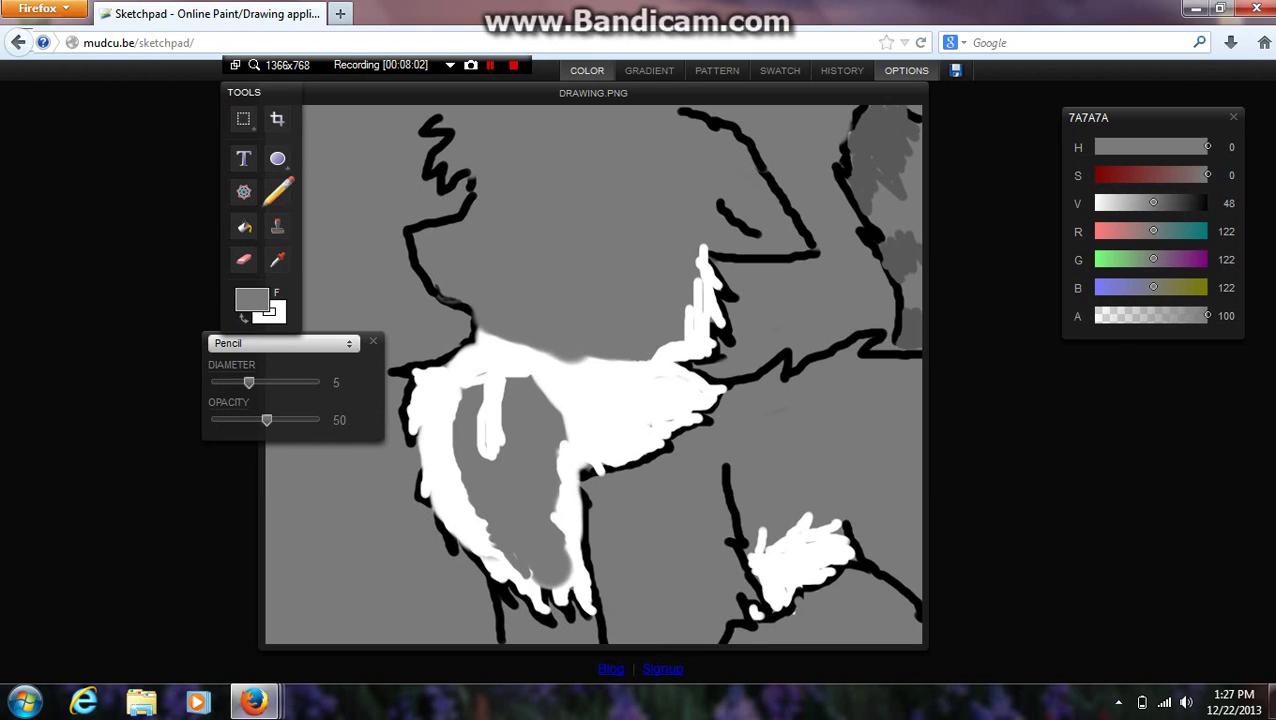
left_click(280, 341)
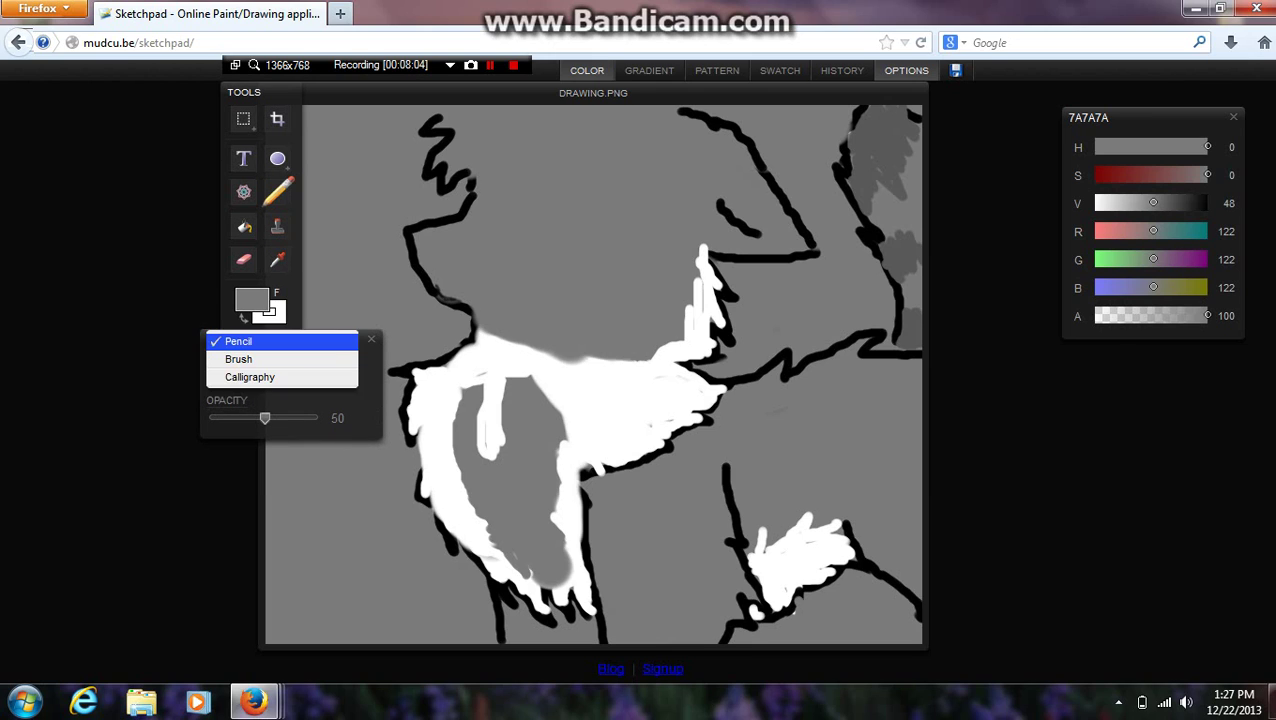
left_click(240, 359)
mouse_move(736, 138)
left_mouse_down()
mouse_move(682, 110)
mouse_move(737, 140)
left_mouse_up()
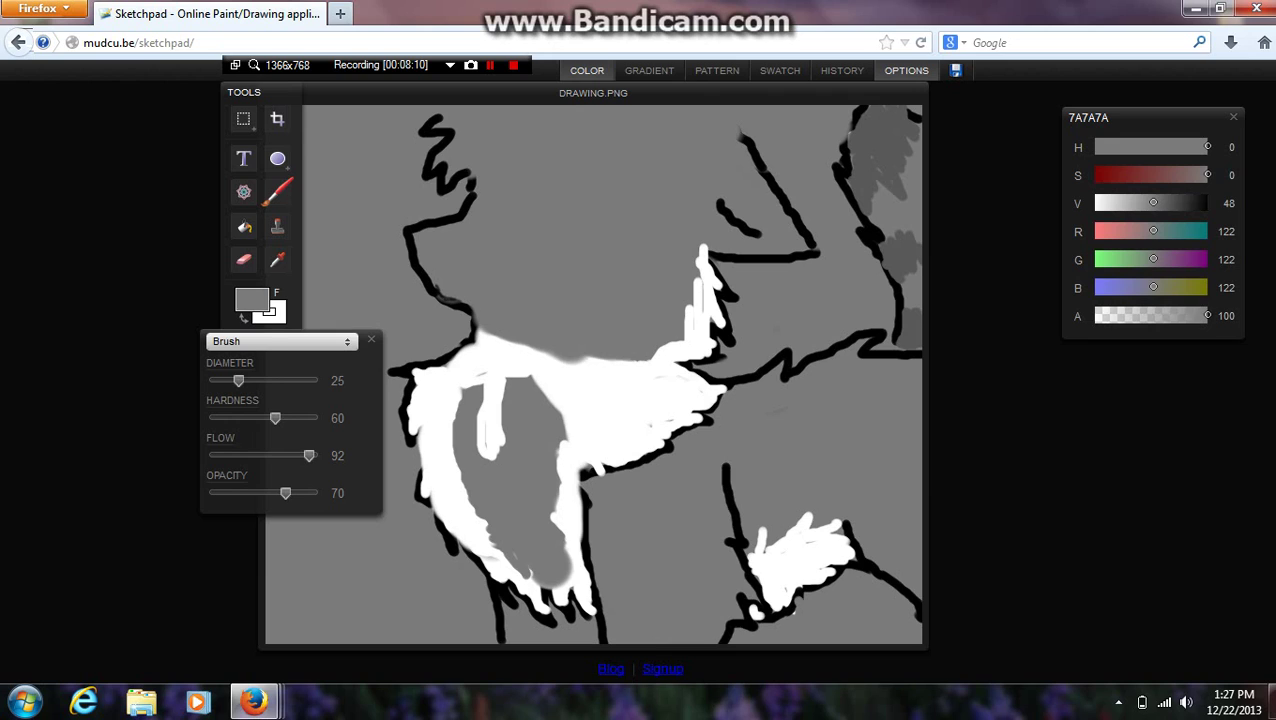
- Redraw the upper end of the slanted neck outline with the black Pencil, extending it to the canvas top
left_click(281, 341)
left_click(238, 323)
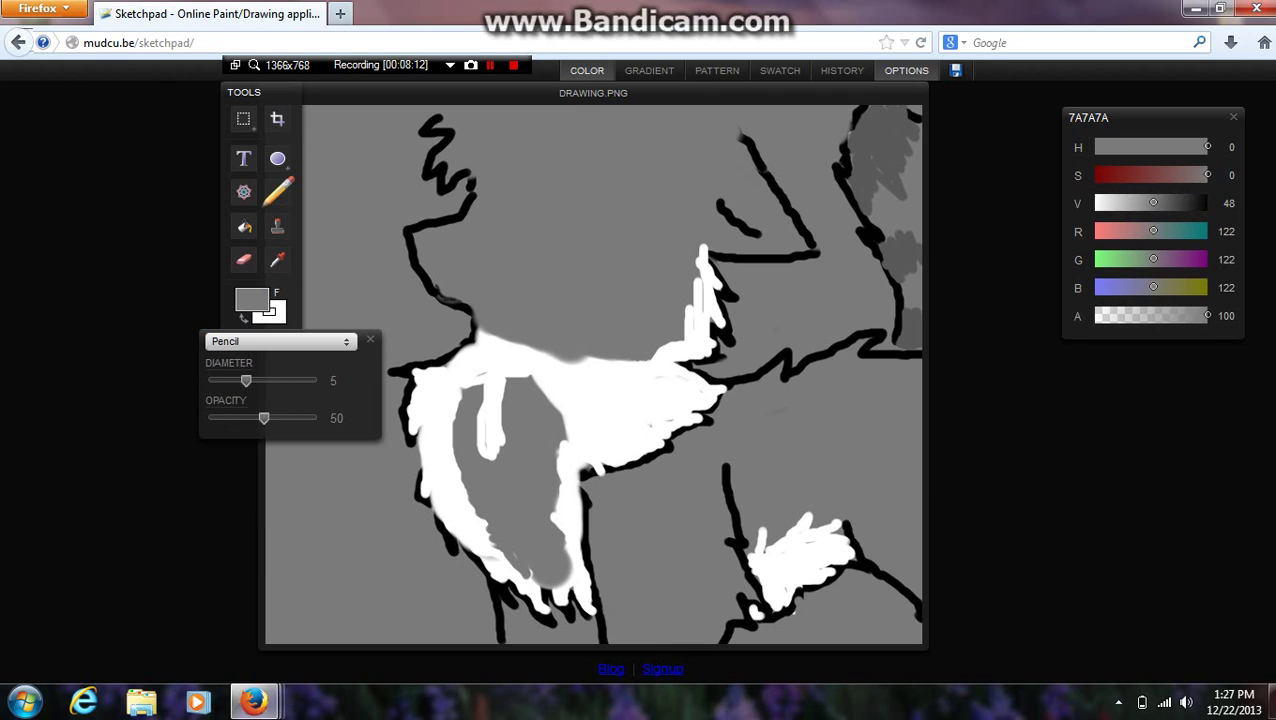
left_click_drag(1153, 203, 1208, 203)
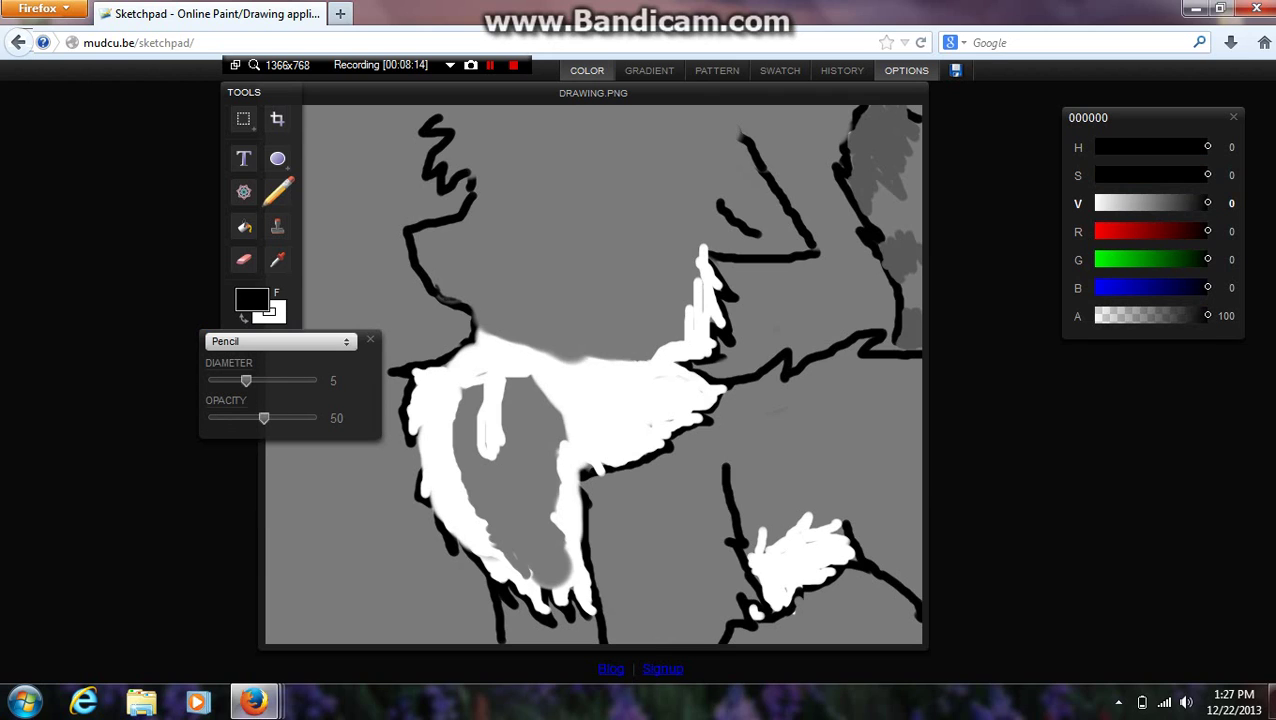
left_click_drag(748, 140, 731, 106)
- Sample the dark grey (595959) and fill the area inside the slanted neck outline, above its lower corner, using the Brush
left_click(277, 259)
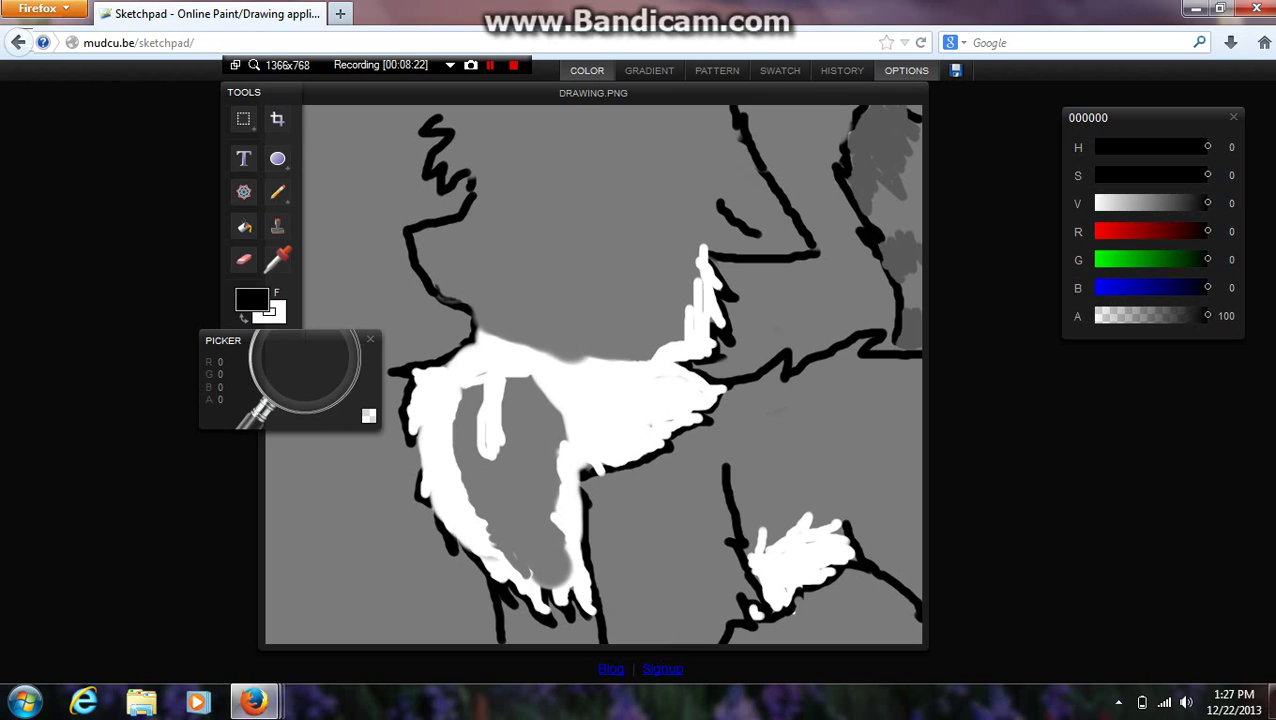
left_click(884, 165)
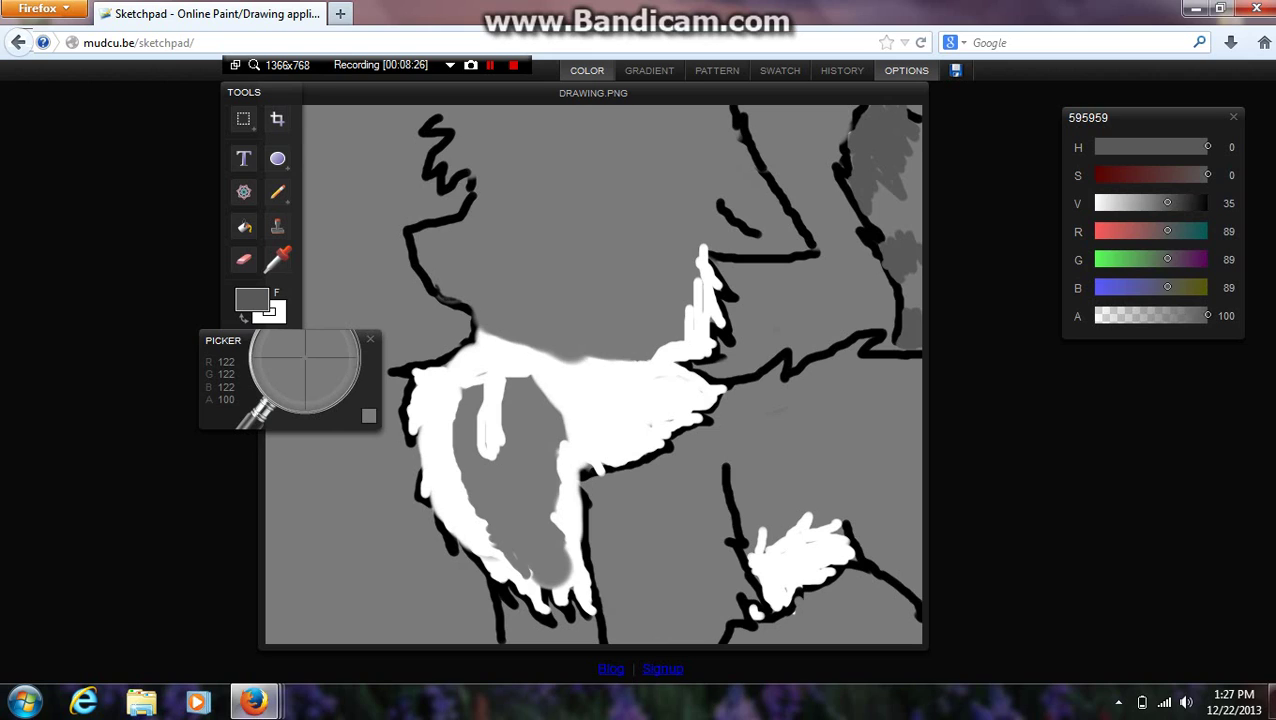
left_click(277, 192)
left_click(280, 341)
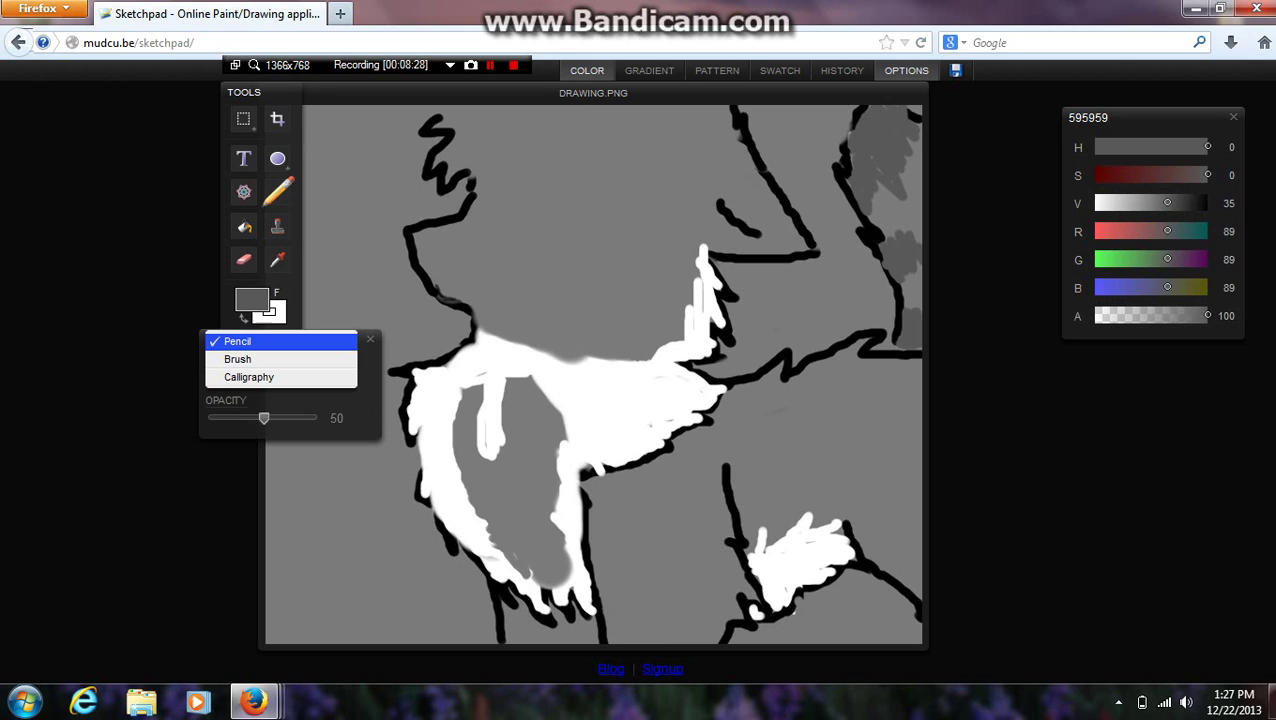
left_click(240, 356)
mouse_move(700, 184)
left_mouse_down()
mouse_move(773, 228)
mouse_move(729, 186)
mouse_move(727, 162)
mouse_move(695, 178)
mouse_move(702, 240)
mouse_move(717, 252)
mouse_move(795, 240)
left_mouse_up()
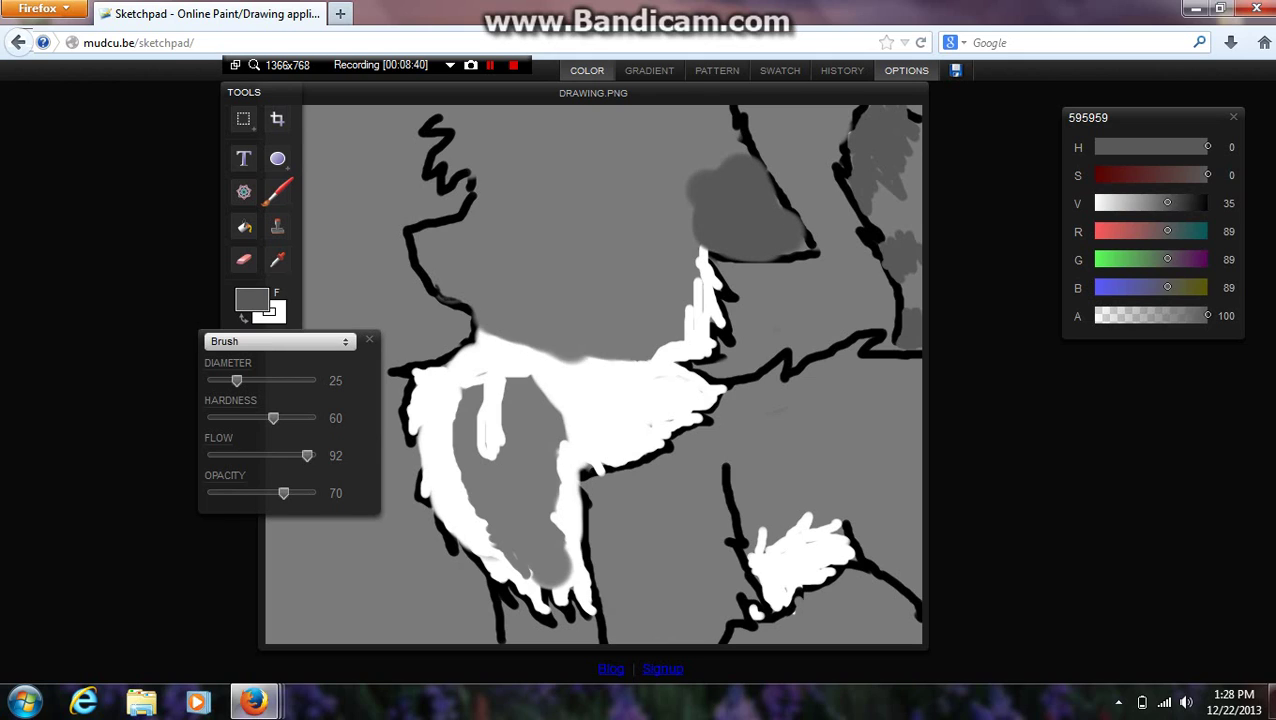
- Fill the dark grey patch's lower edge and corner with the Pencil and give its outer edge a scalloped fur texture
left_click(278, 341)
left_click(228, 325)
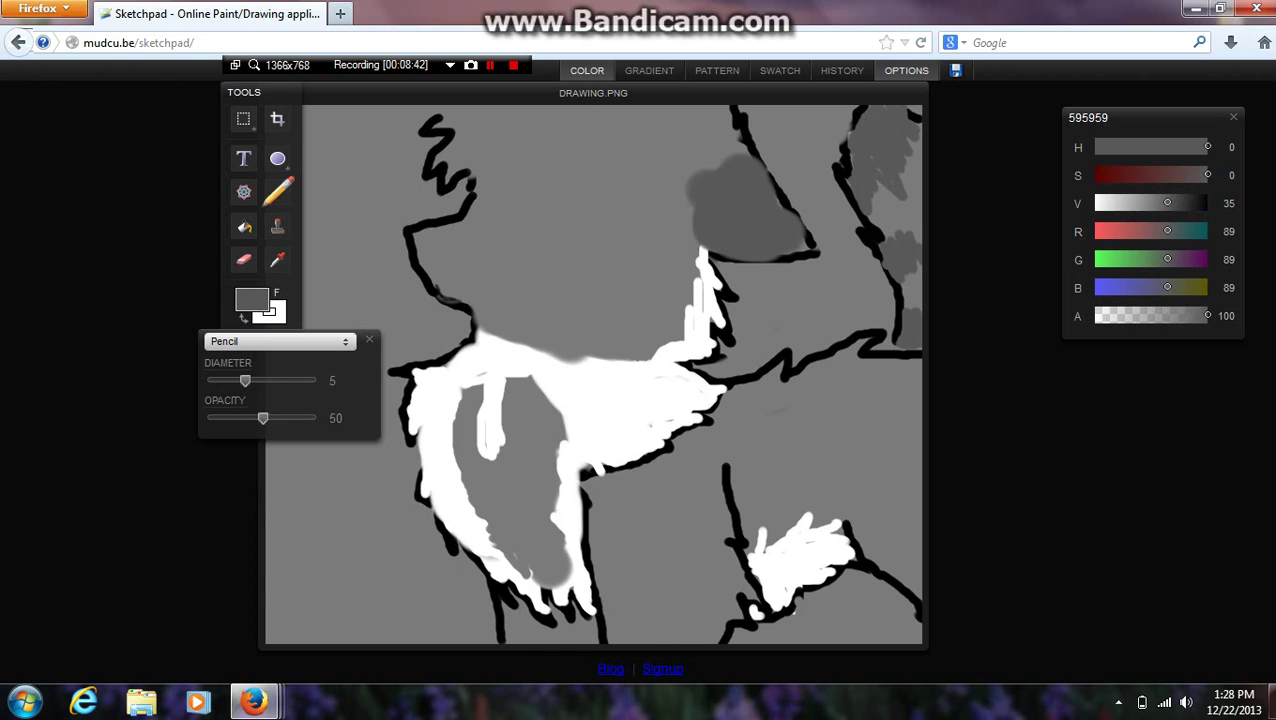
mouse_move(802, 238)
left_mouse_down()
mouse_move(799, 257)
mouse_move(781, 257)
mouse_move(793, 252)
left_mouse_up()
left_click_drag(701, 247, 674, 204)
left_click_drag(690, 218, 682, 196)
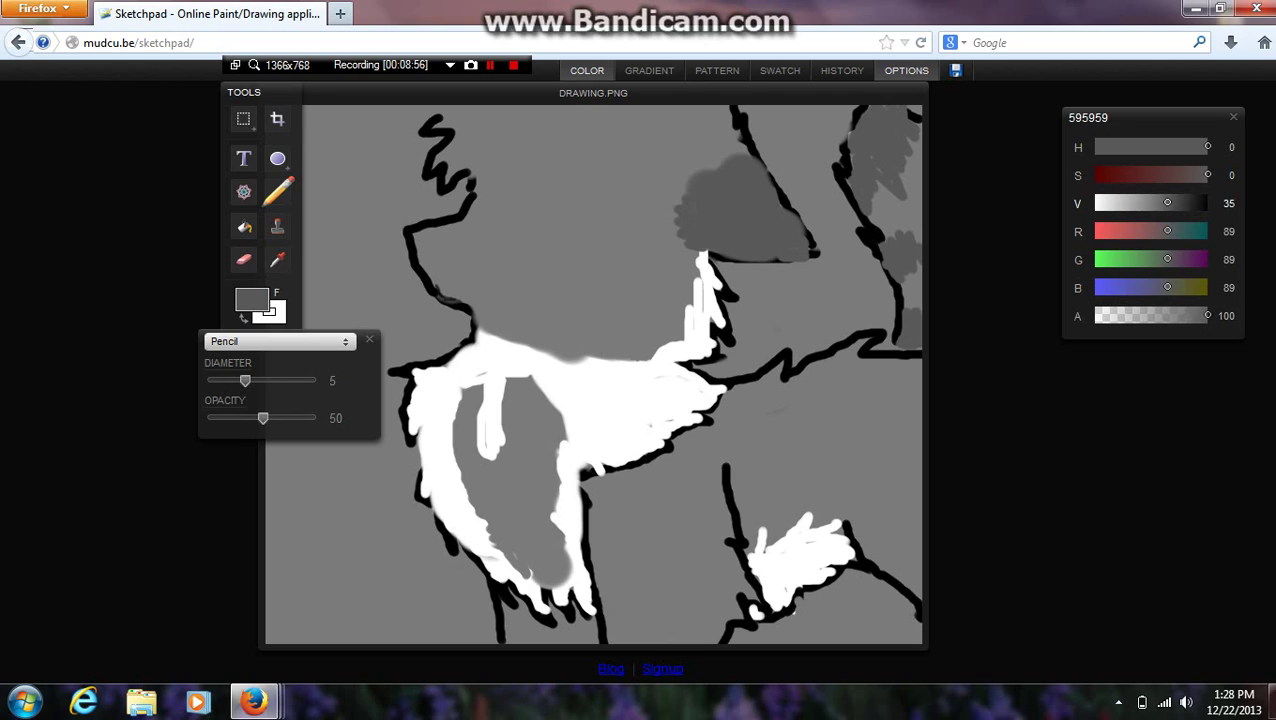
- Redraw the outline beneath the dark grey patch and the short curved line inside it with the black (000000) Pencil
left_click_drag(1168, 203, 1208, 203)
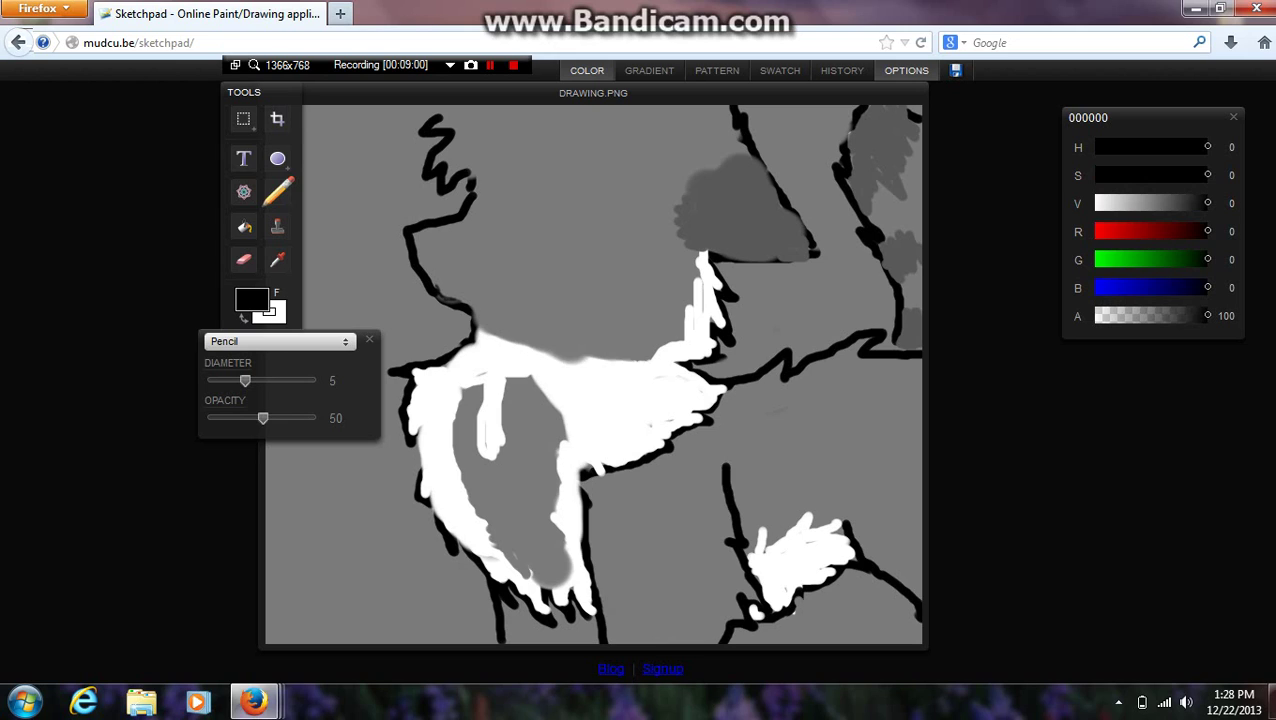
left_click_drag(736, 261, 816, 257)
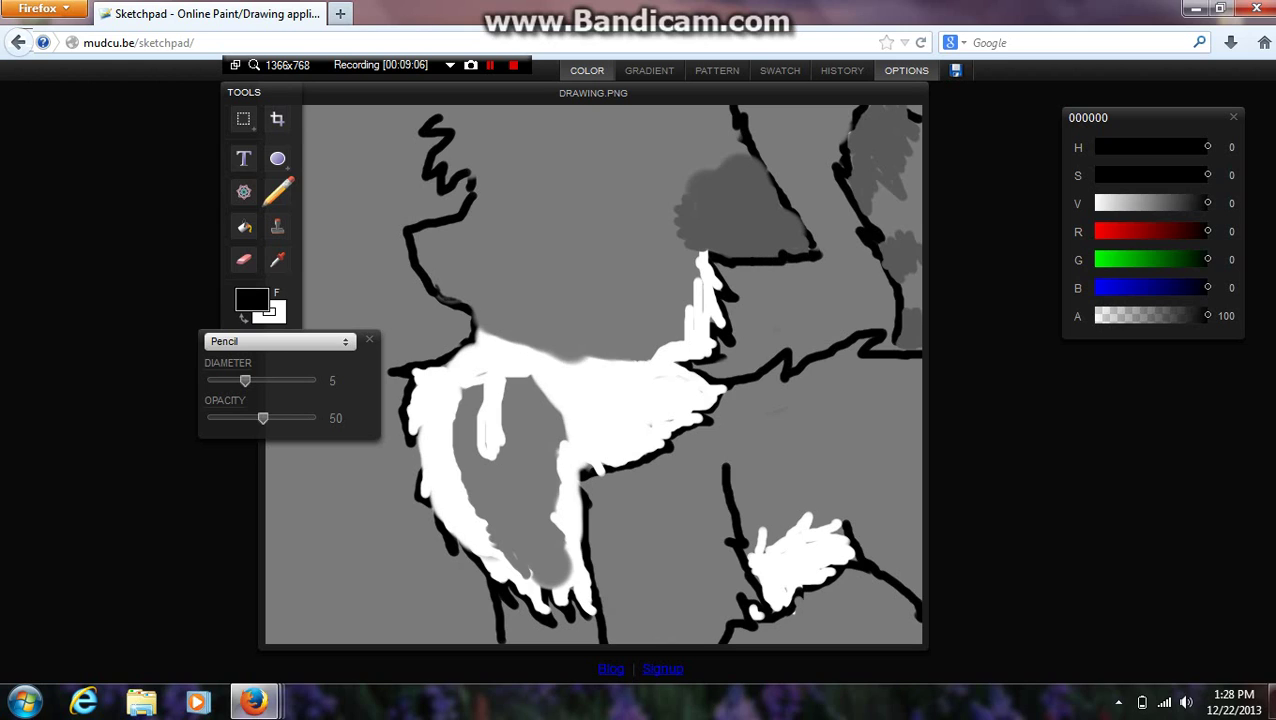
left_click_drag(723, 203, 778, 231)
- Set the Pencil to diameter 3 and opacity 44, and draw a curved mouth line and a short nostril stroke on the muzzle
mouse_move(245, 381)
left_mouse_down()
mouse_move(231, 381)
mouse_move(255, 418)
left_mouse_up()
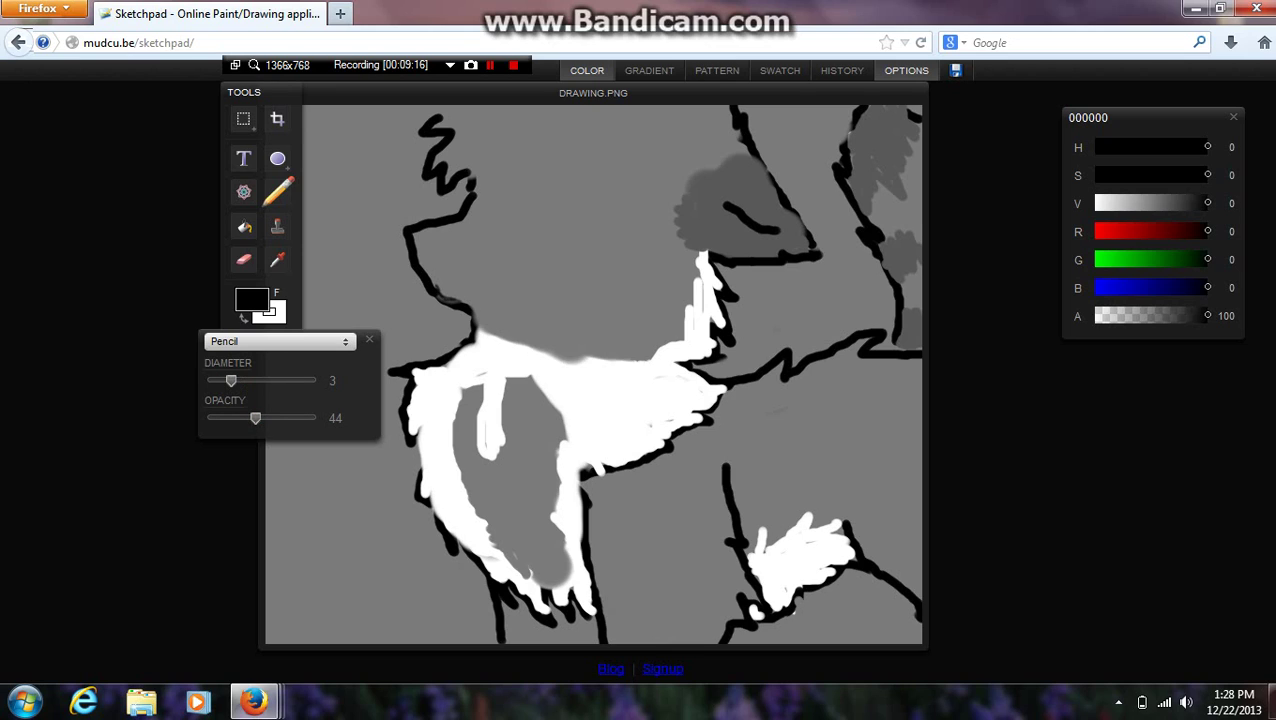
left_click_drag(437, 286, 532, 278)
left_click_drag(427, 230, 418, 253)
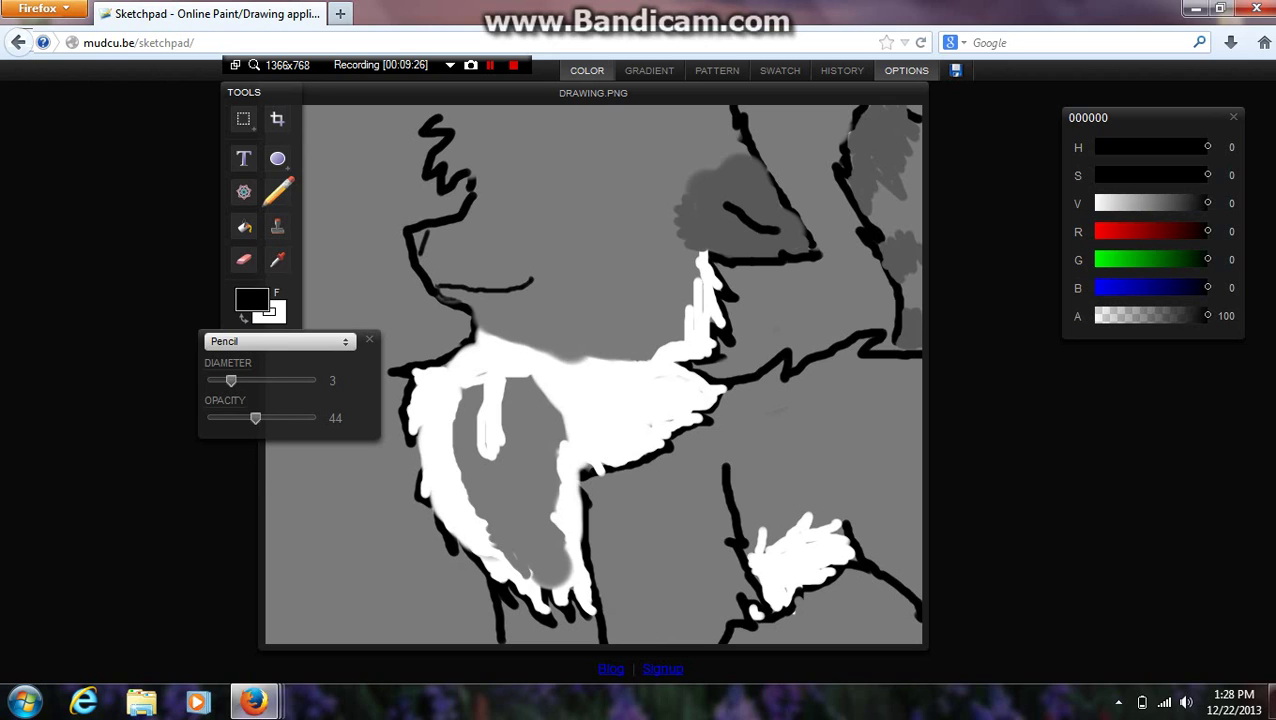
- Choose the Ellipse tool and set the stroke colour to the canvas grey (RGB 122, 122, 122) by sampling the muzzle
left_click(277, 158)
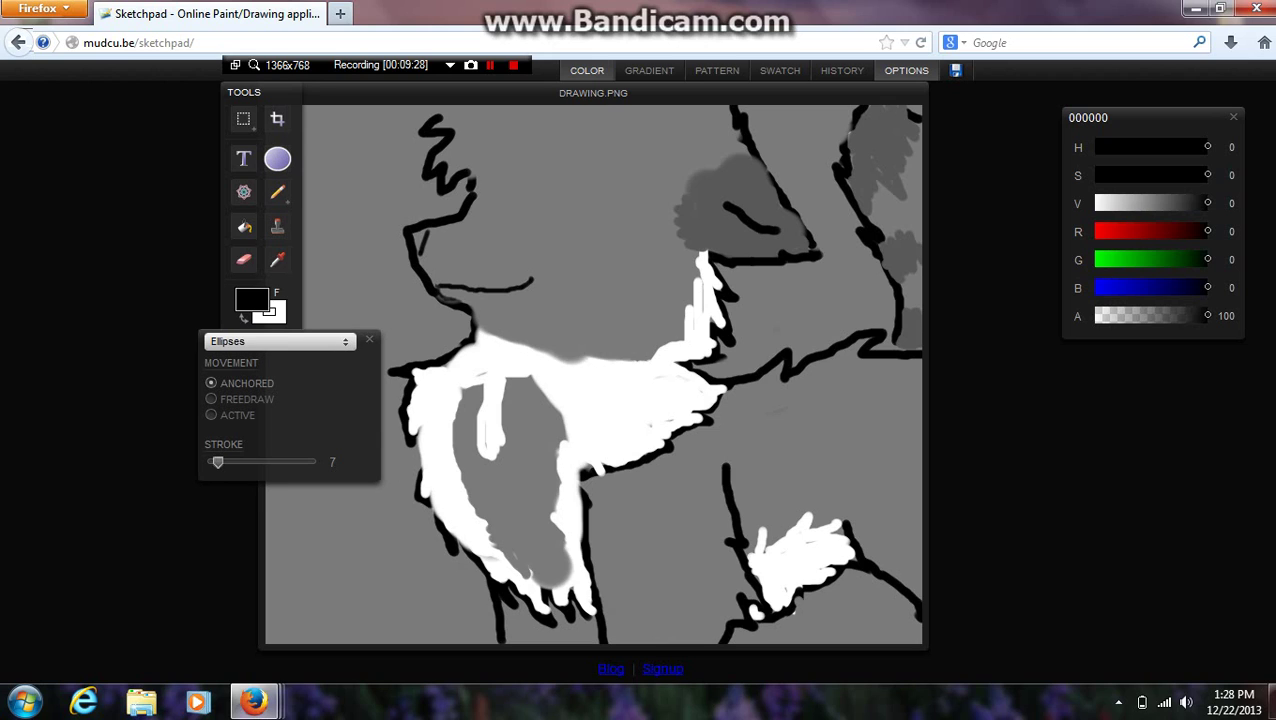
left_click(277, 314)
left_click(277, 259)
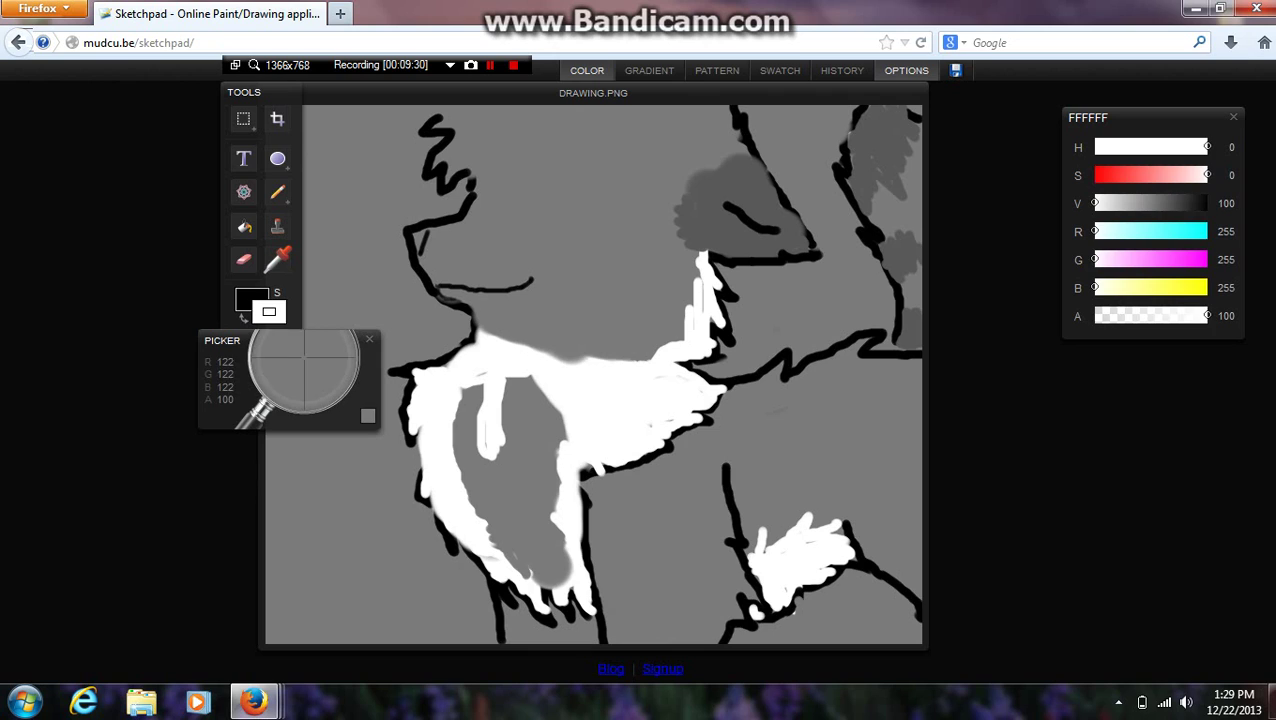
left_click(440, 252)
- Set the fill colour to dark blue (003D99), draw a horizontal ellipse between the muzzle and dark grey patch, and return to the Pencil
left_click(251, 299)
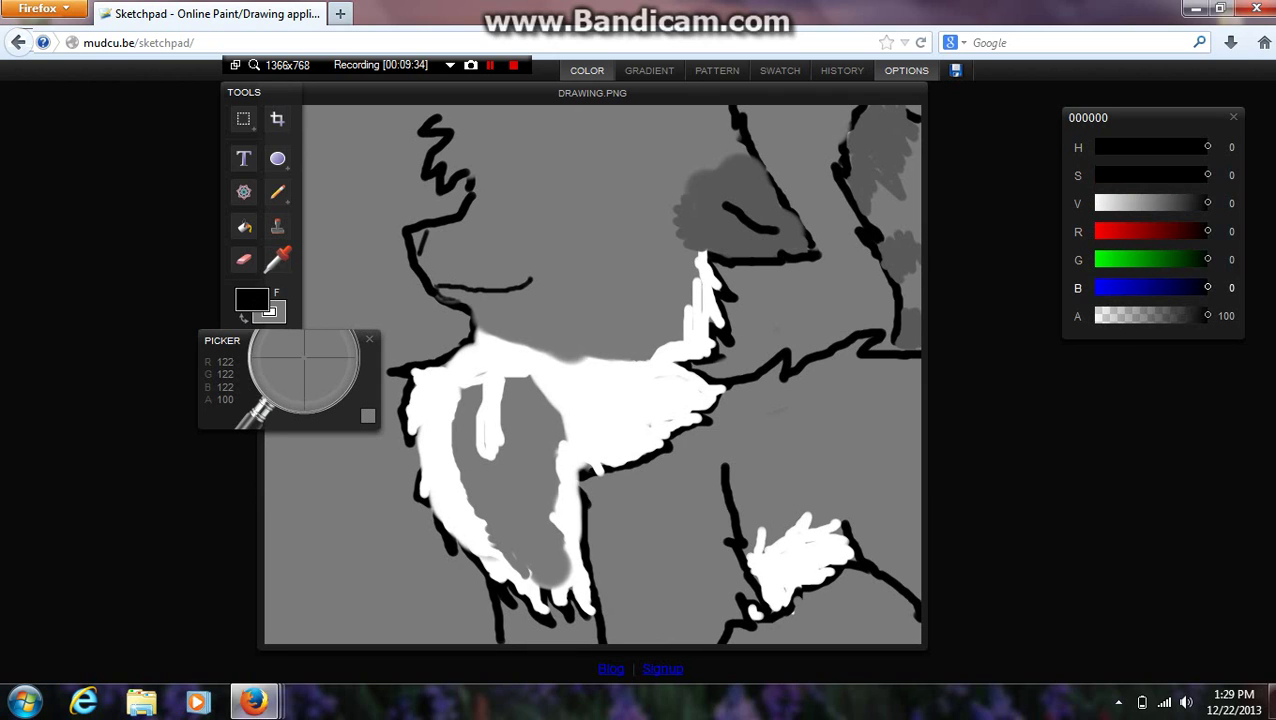
left_click_drag(1207, 287, 1094, 287)
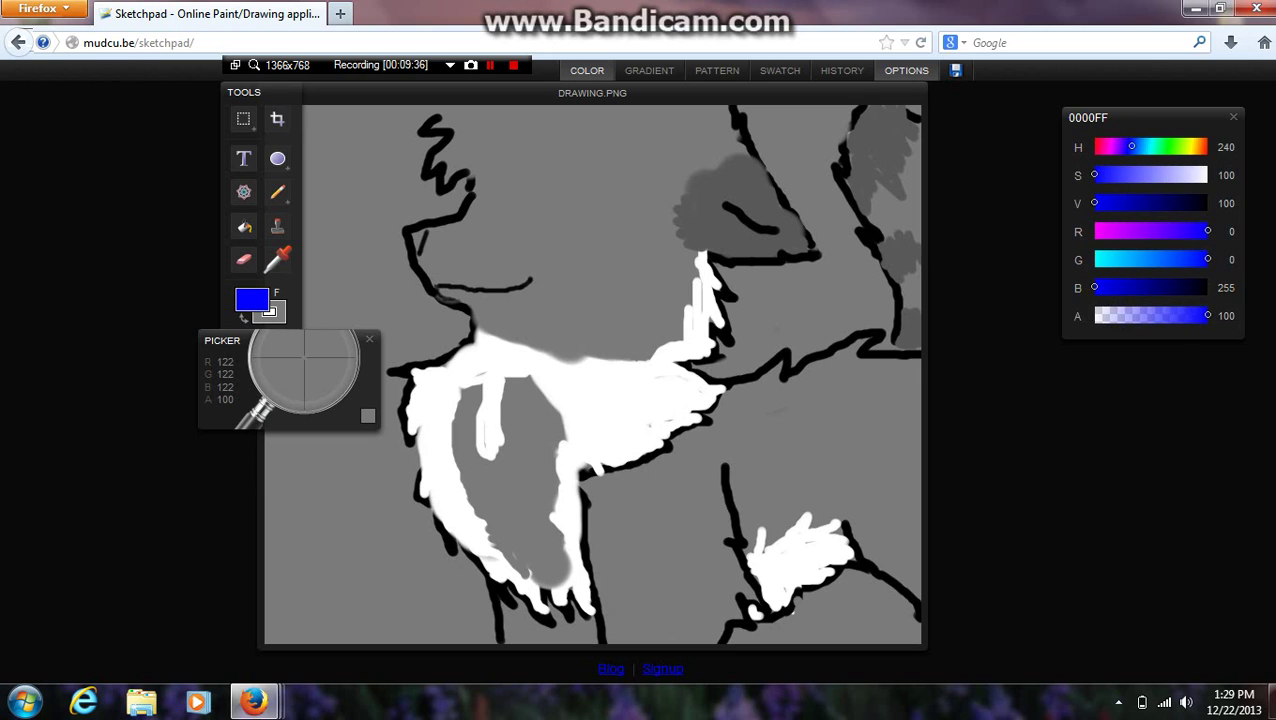
left_click(1188, 147)
left_click(1179, 147)
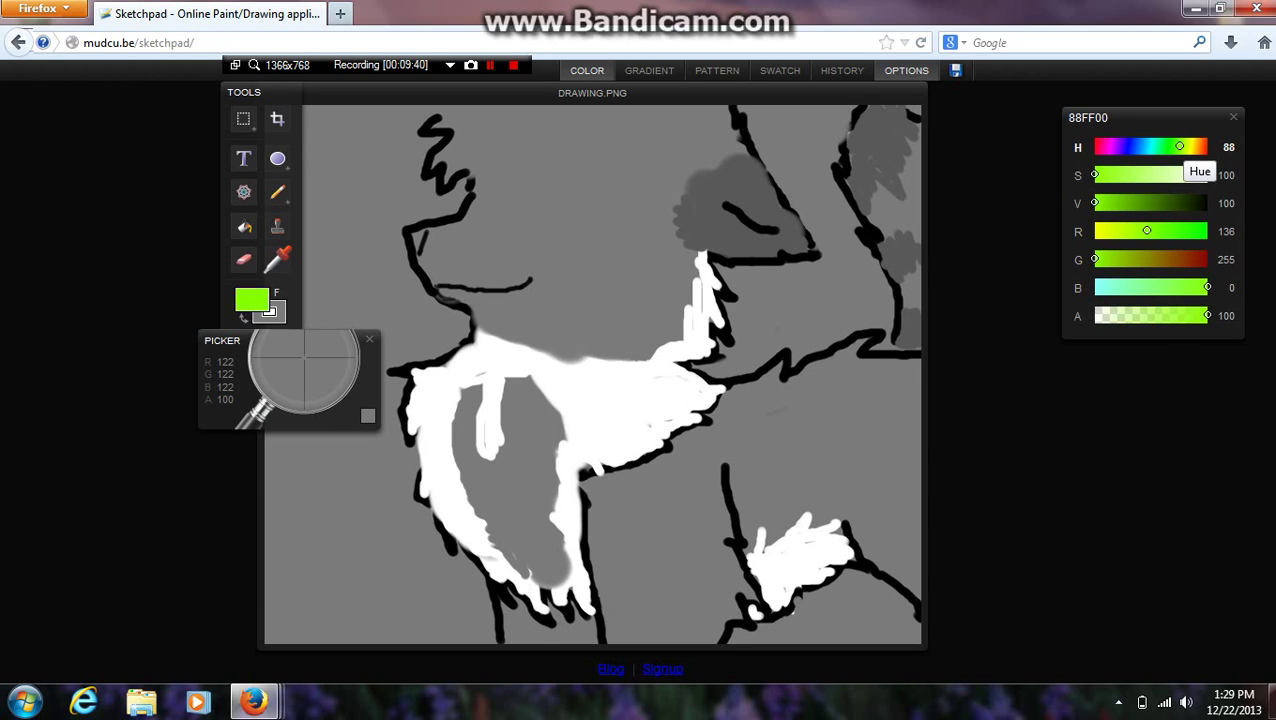
left_click_drag(1180, 147, 1185, 147)
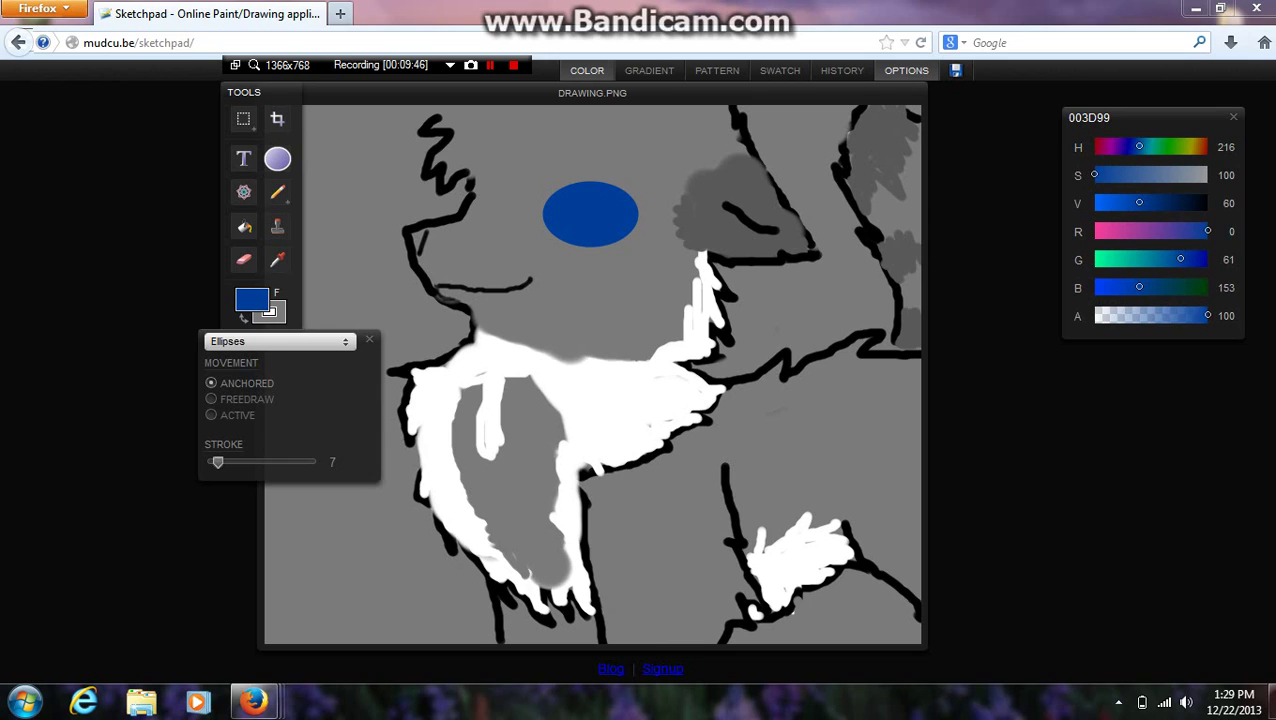
left_click(278, 192)
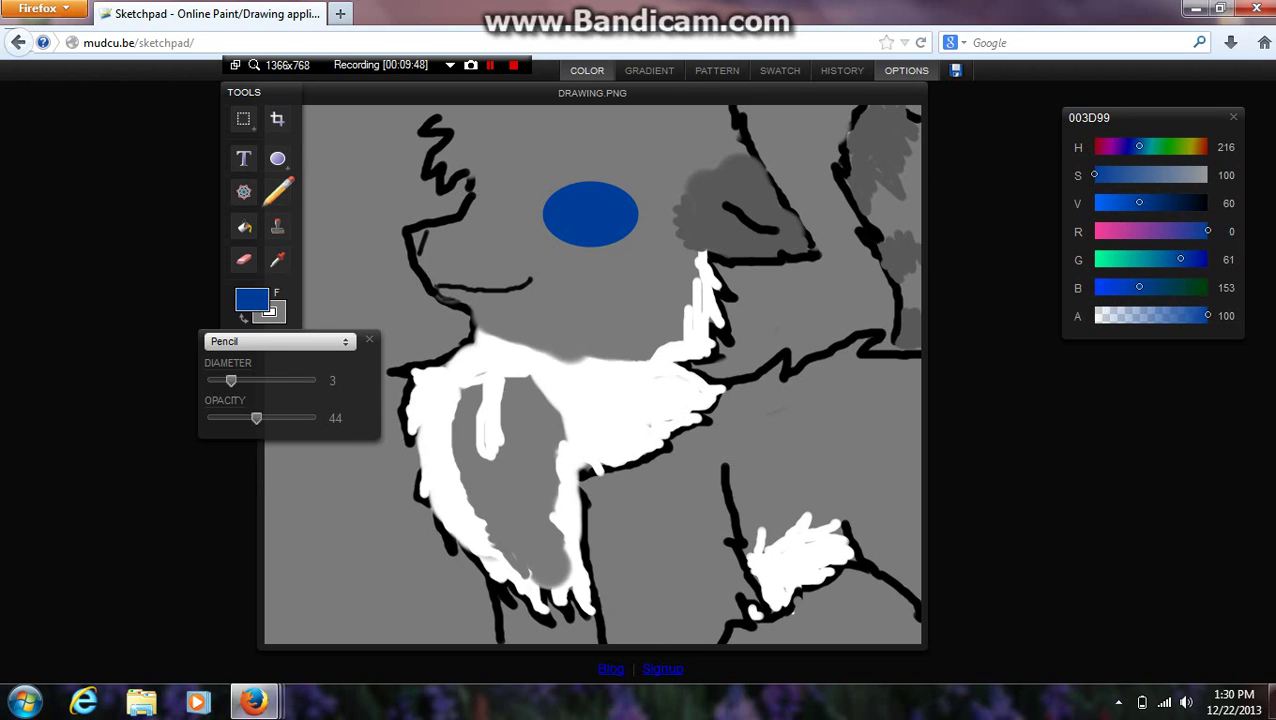